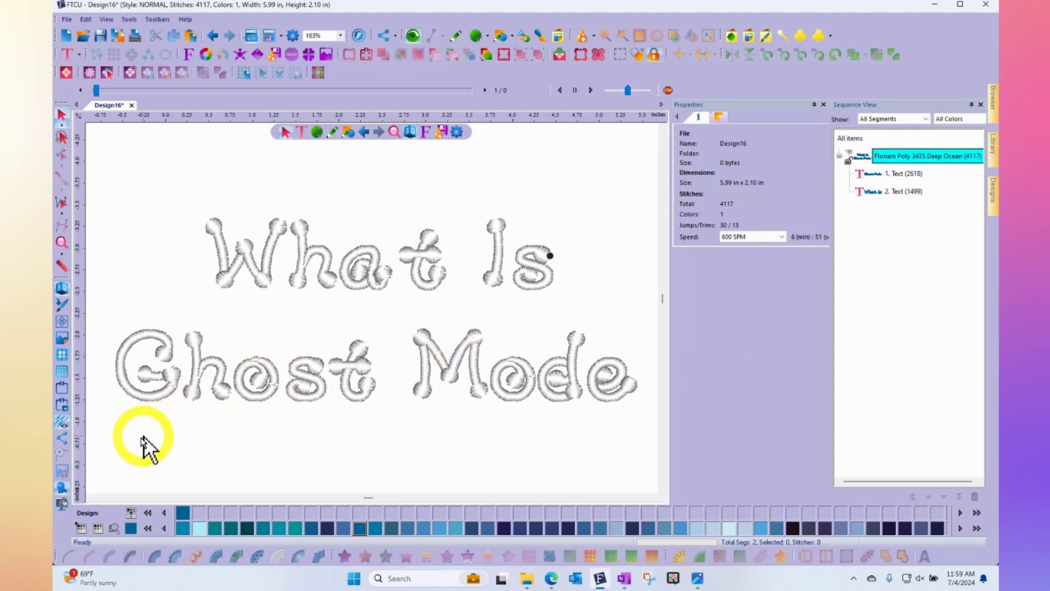
Toggle Draw Hidden Segments/Stitches so the hidden 'What Is Ghost Mode' text is no longer drawn
{"action": "left_click", "coordinate": [61, 487]}
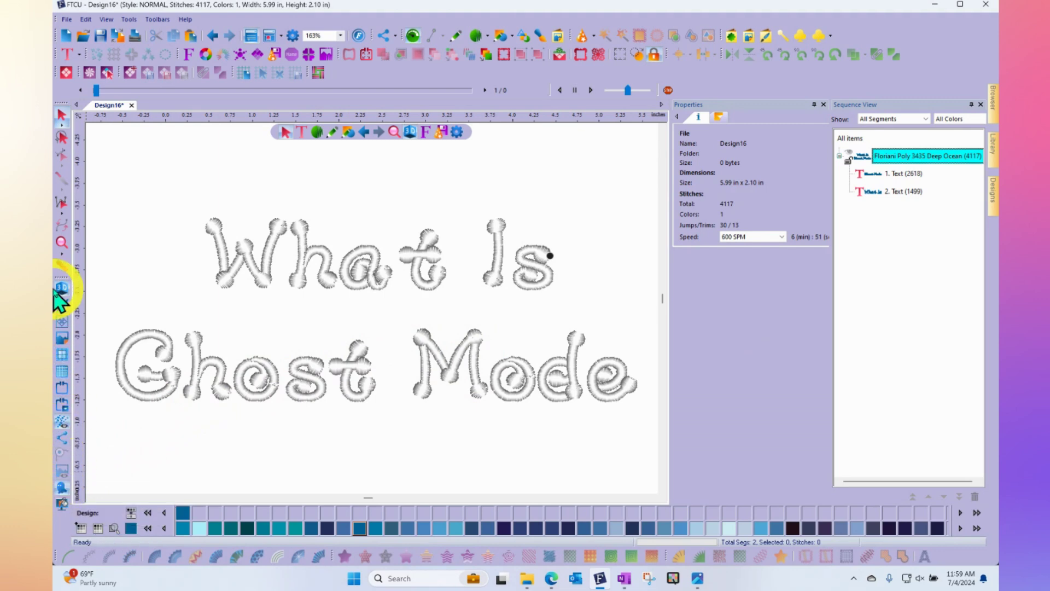
Toggle Ghost off and back on so hidden stitches show as ghosted outlines again
{"action": "left_click", "coordinate": [62, 489]}
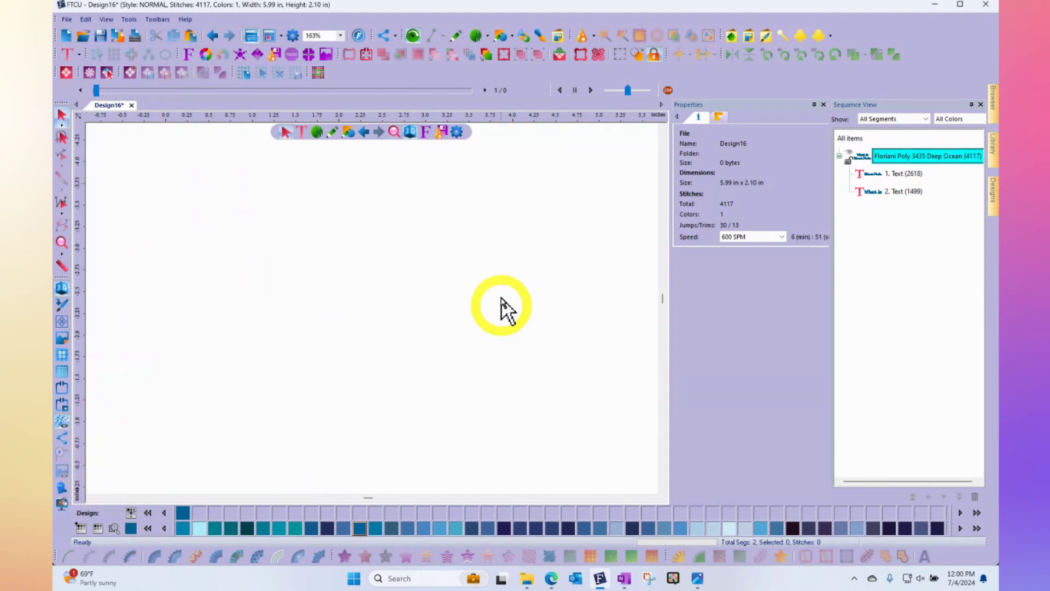
{"action": "left_click", "coordinate": [63, 491]}
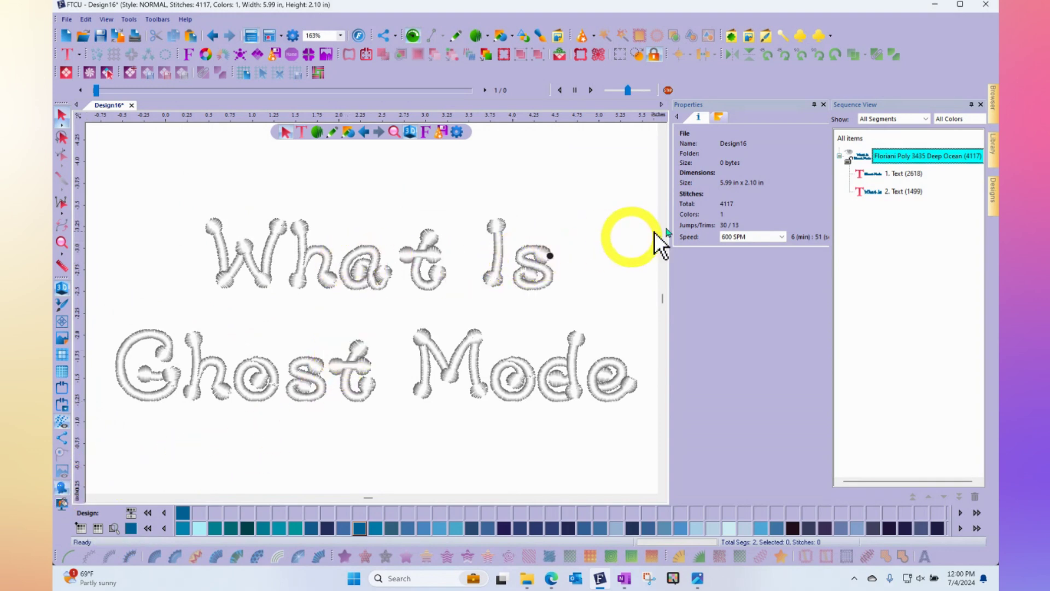
{"action": "left_click", "coordinate": [850, 156]}
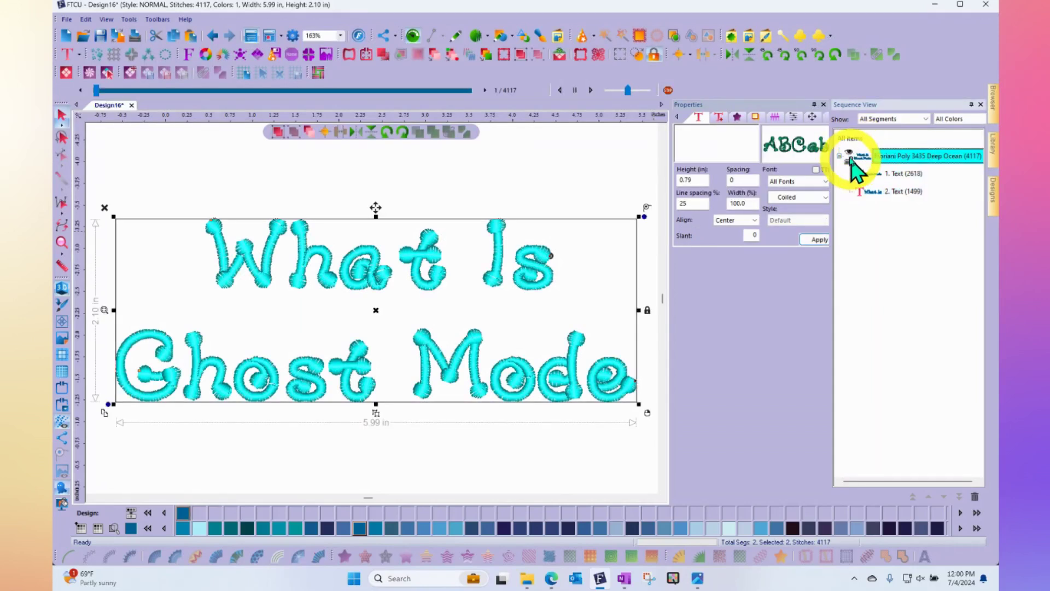
{"action": "left_click", "coordinate": [485, 173]}
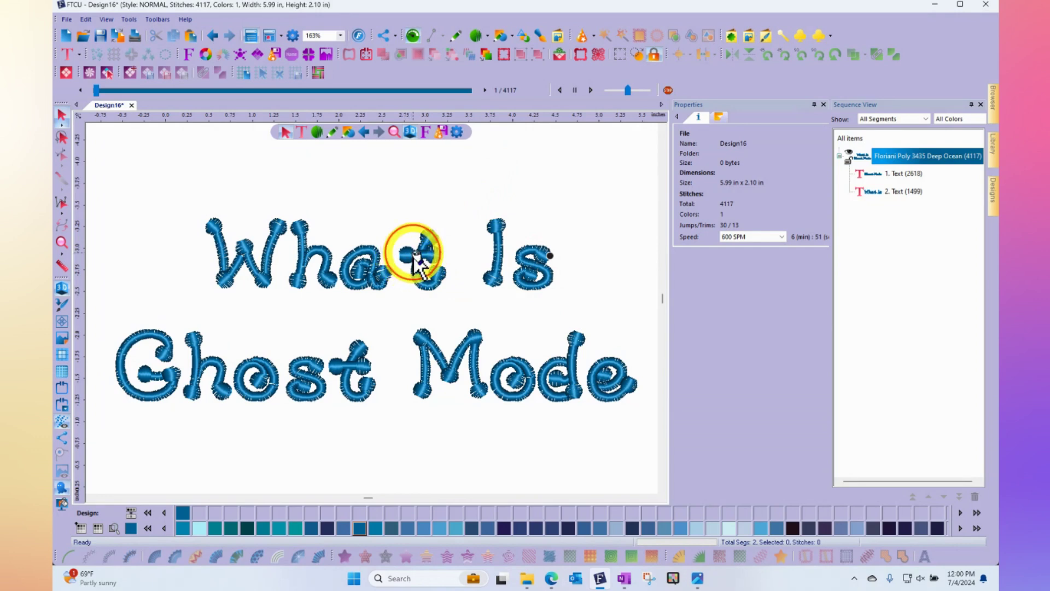
{"action": "left_click", "coordinate": [414, 253]}
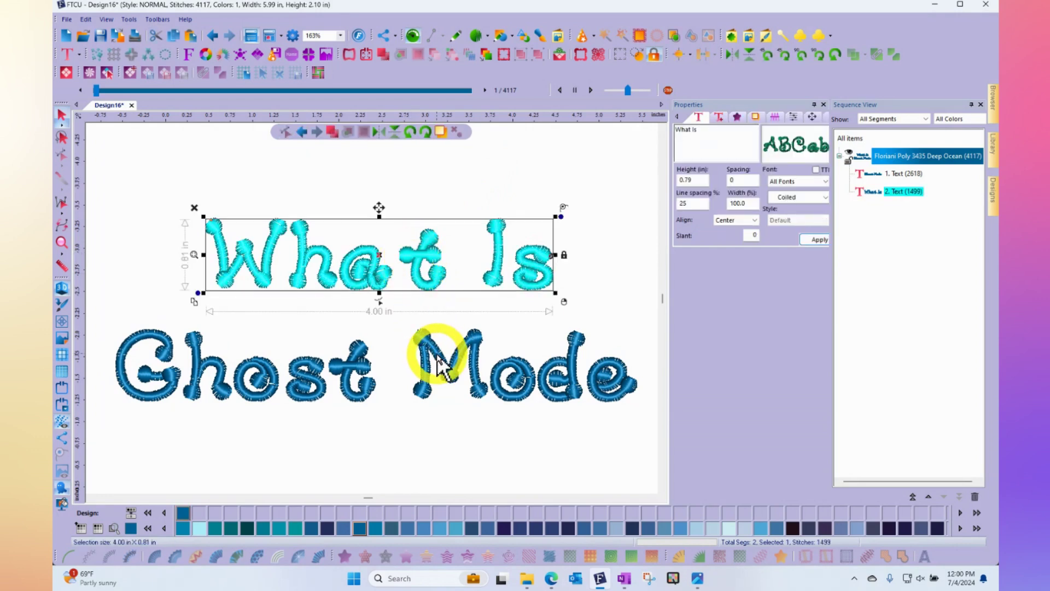
{"action": "left_click", "coordinate": [441, 370]}
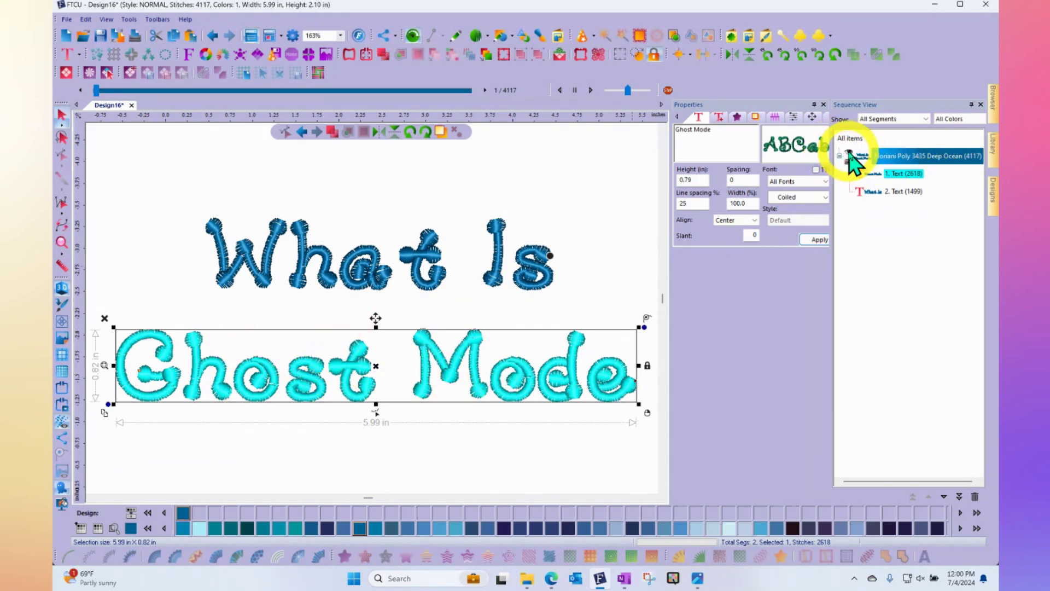
{"action": "left_click", "coordinate": [850, 153]}
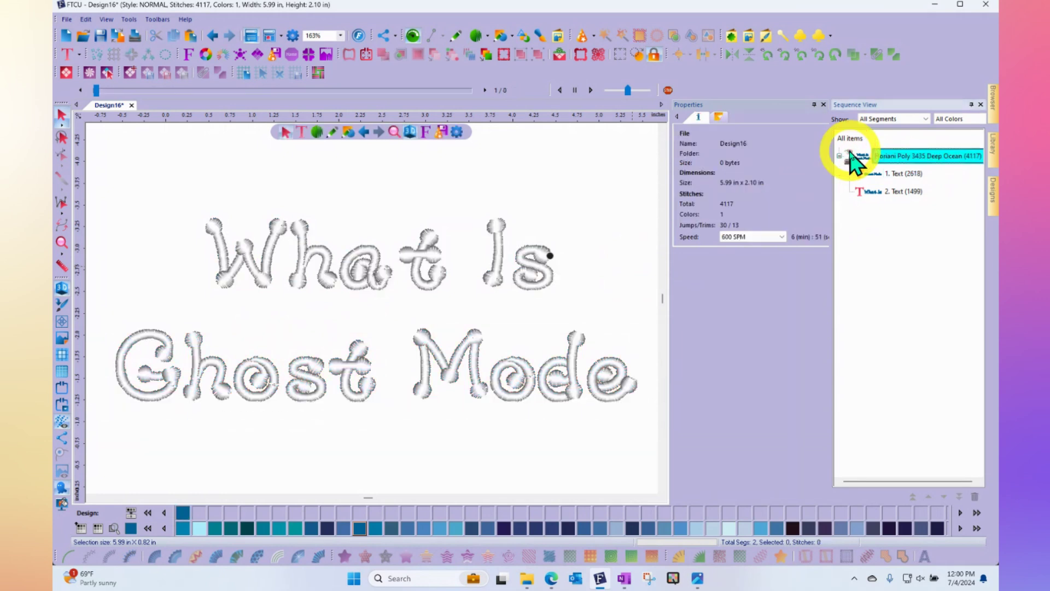
{"action": "left_click", "coordinate": [852, 158]}
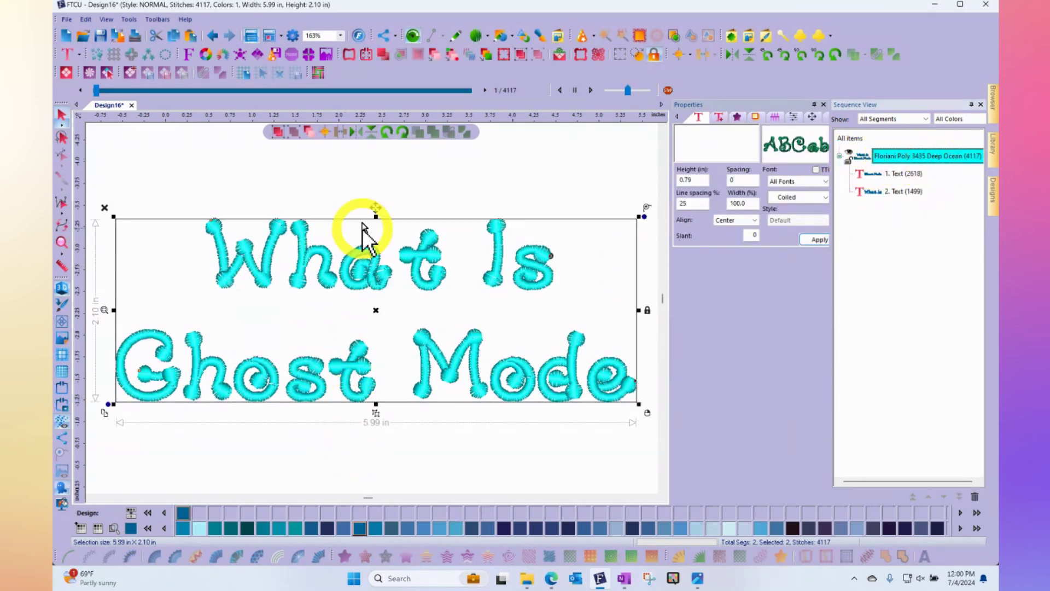
{"action": "left_click", "coordinate": [448, 170]}
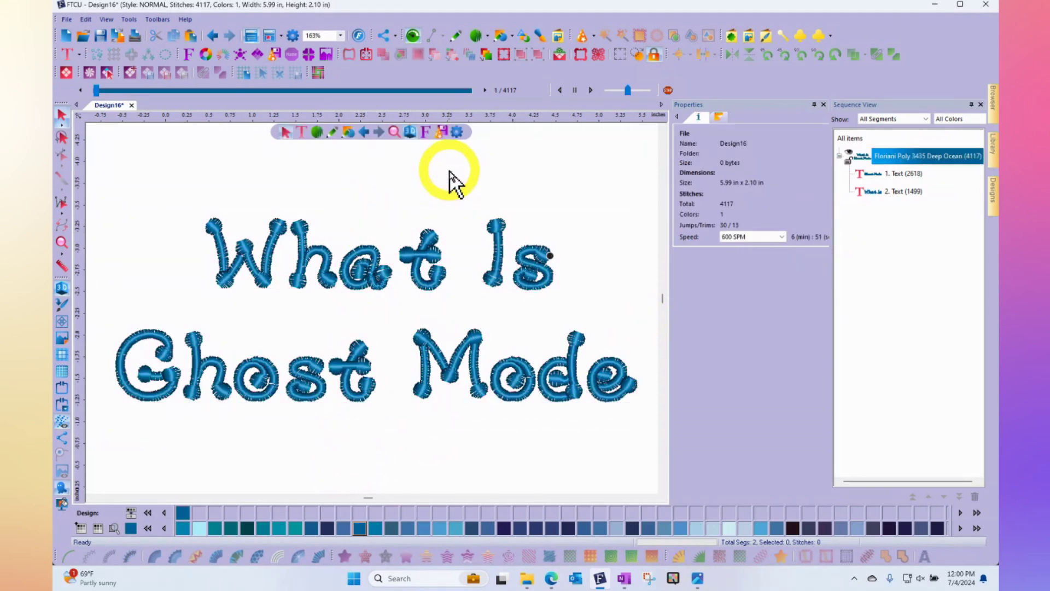
{"action": "left_click", "coordinate": [475, 344]}
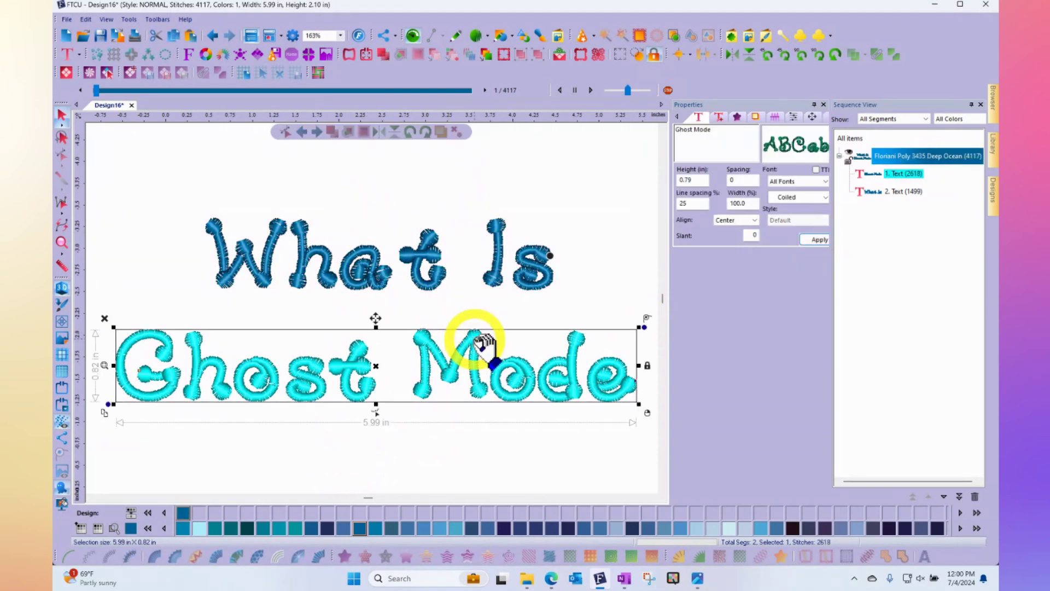
Recolour the 'Ghost Mode' text Beryle Blue, then hide both the Deep Ocean and Beryle Blue colours
{"action": "left_click", "coordinate": [217, 528]}
{"action": "left_click", "coordinate": [358, 488]}
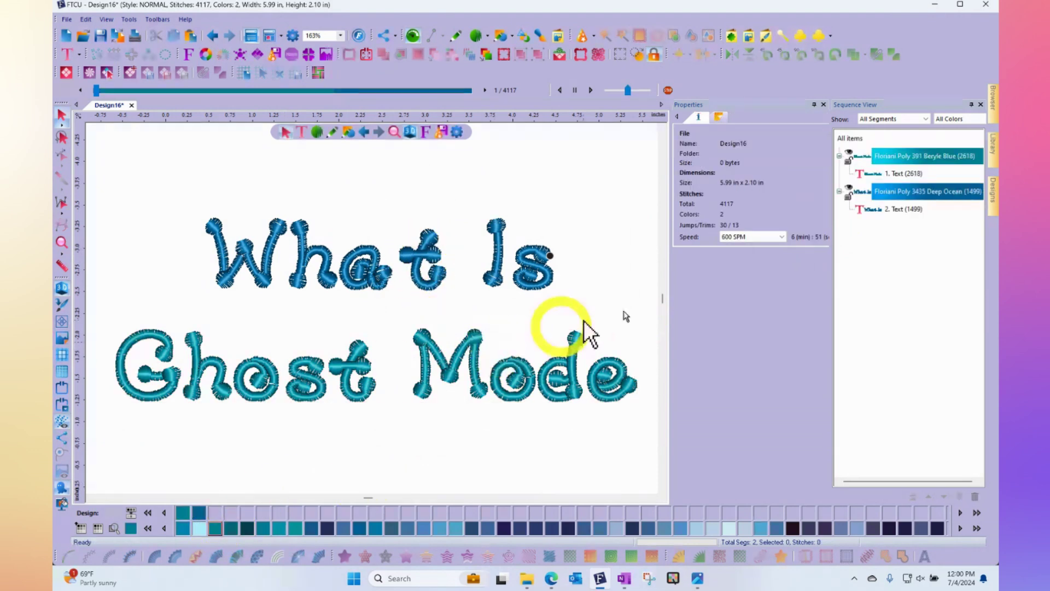
{"action": "left_click", "coordinate": [850, 189]}
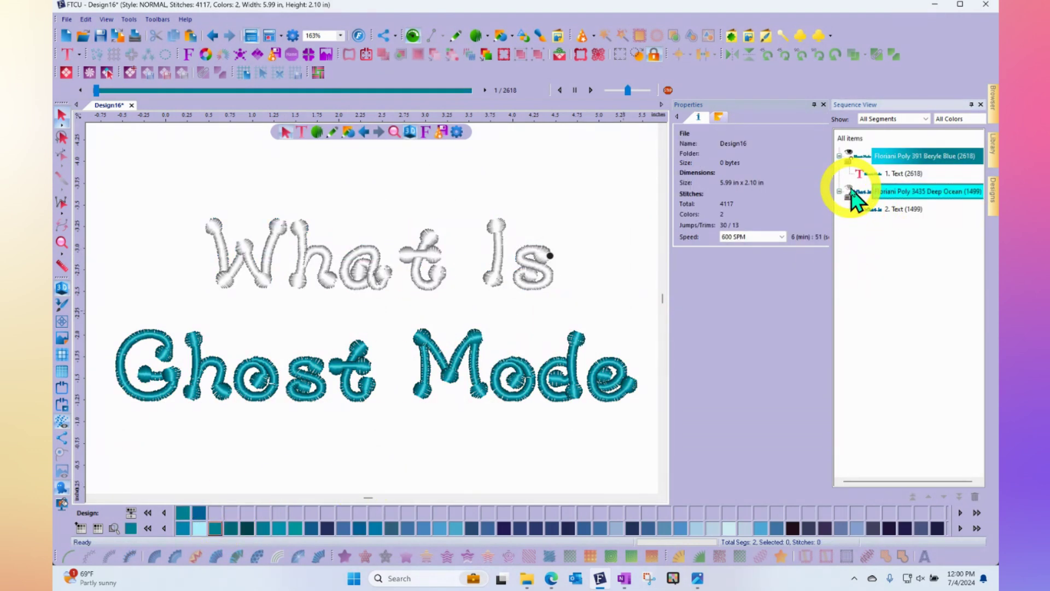
{"action": "left_click", "coordinate": [849, 153]}
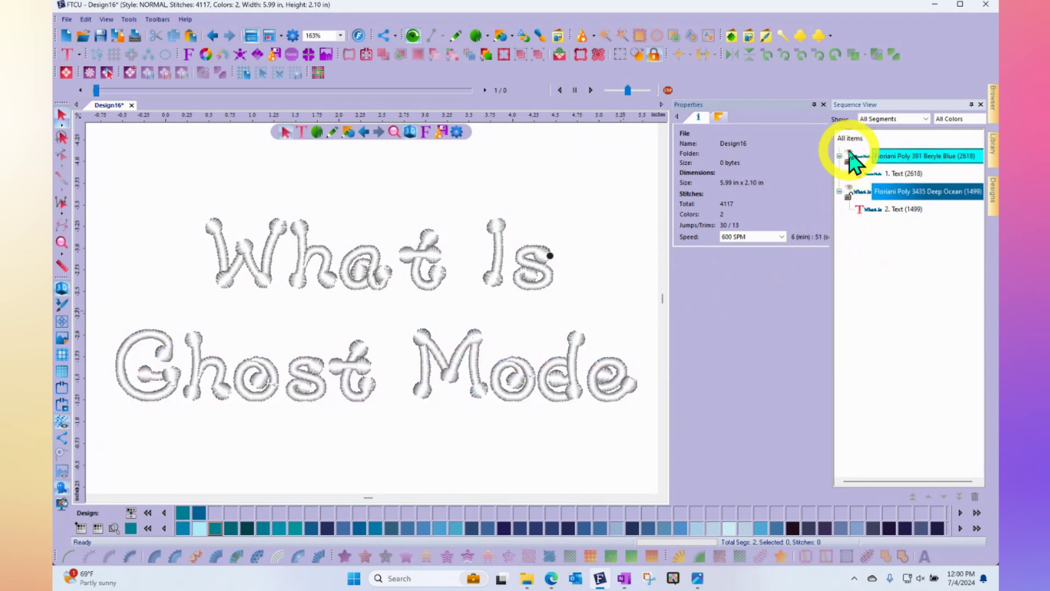
With Ghost off, unhide both colours, then hide Beryle Blue and Deep Ocean again
{"action": "left_click", "coordinate": [62, 489]}
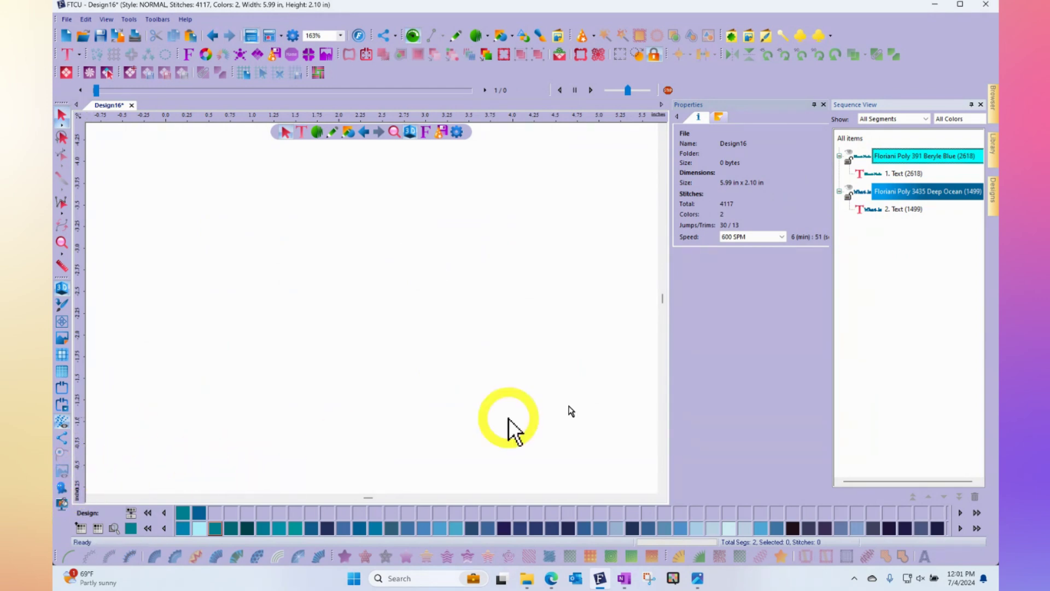
{"action": "left_click", "coordinate": [848, 153]}
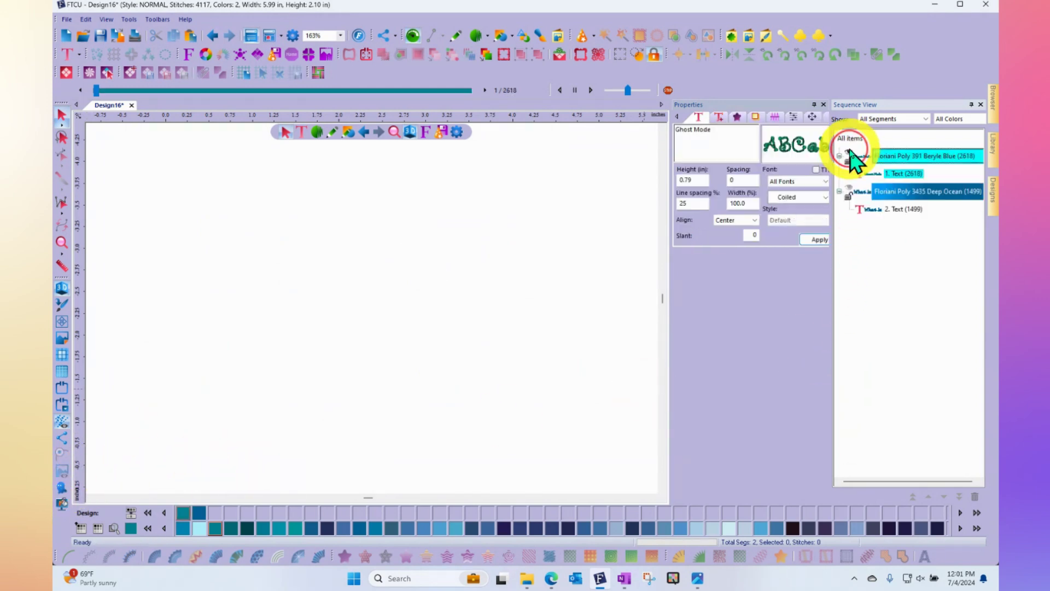
{"action": "left_click", "coordinate": [856, 190]}
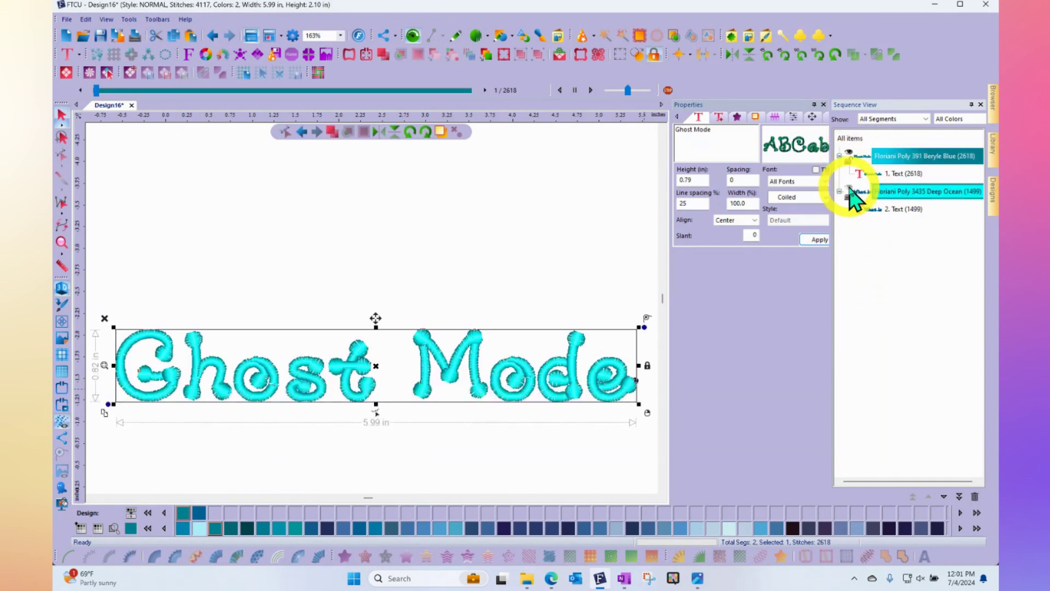
{"action": "left_click", "coordinate": [616, 203]}
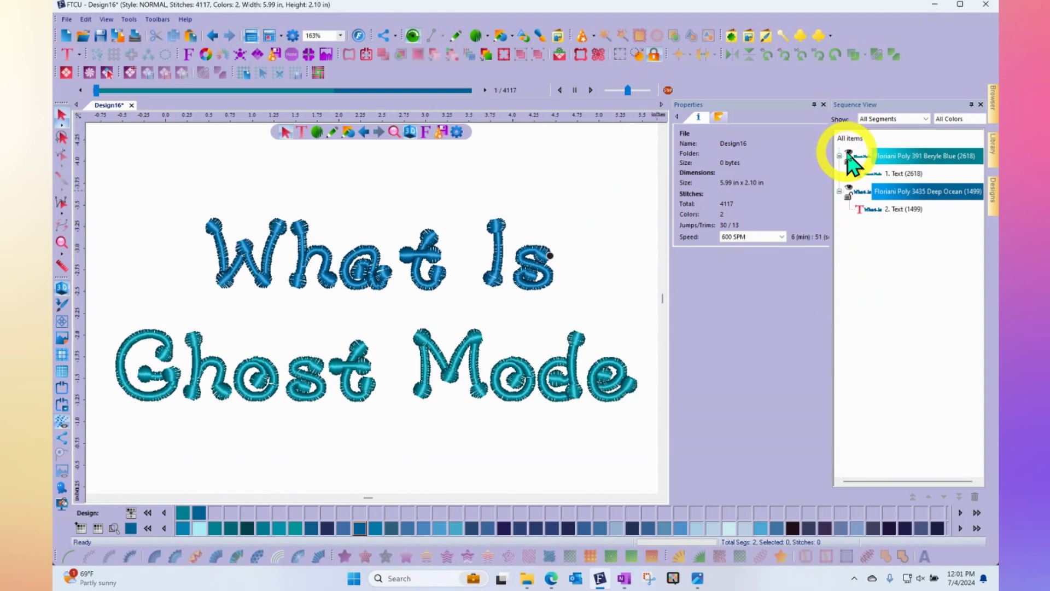
{"action": "left_click", "coordinate": [848, 154]}
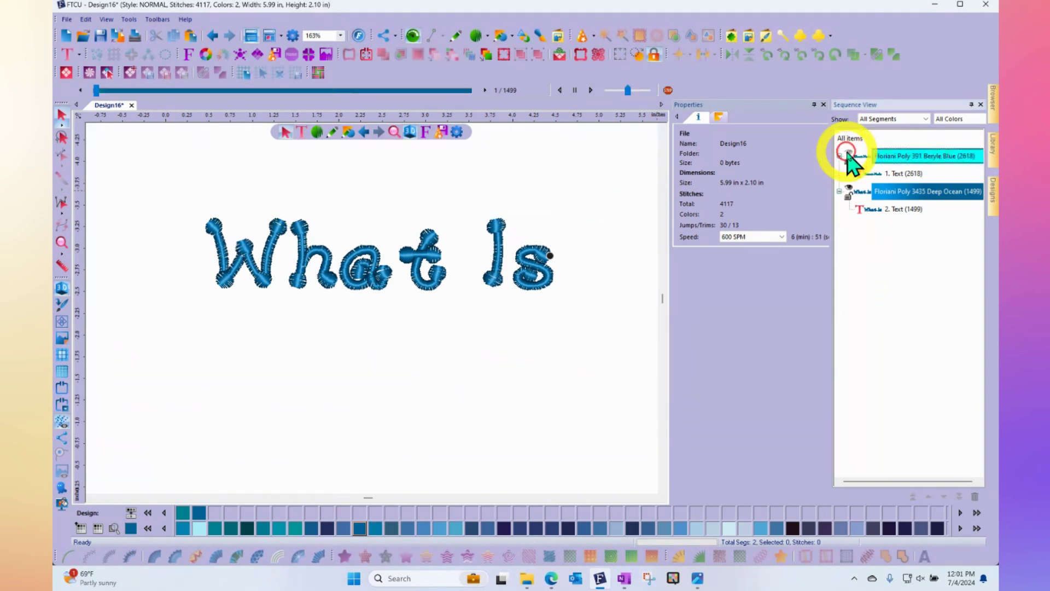
{"action": "left_click", "coordinate": [848, 190]}
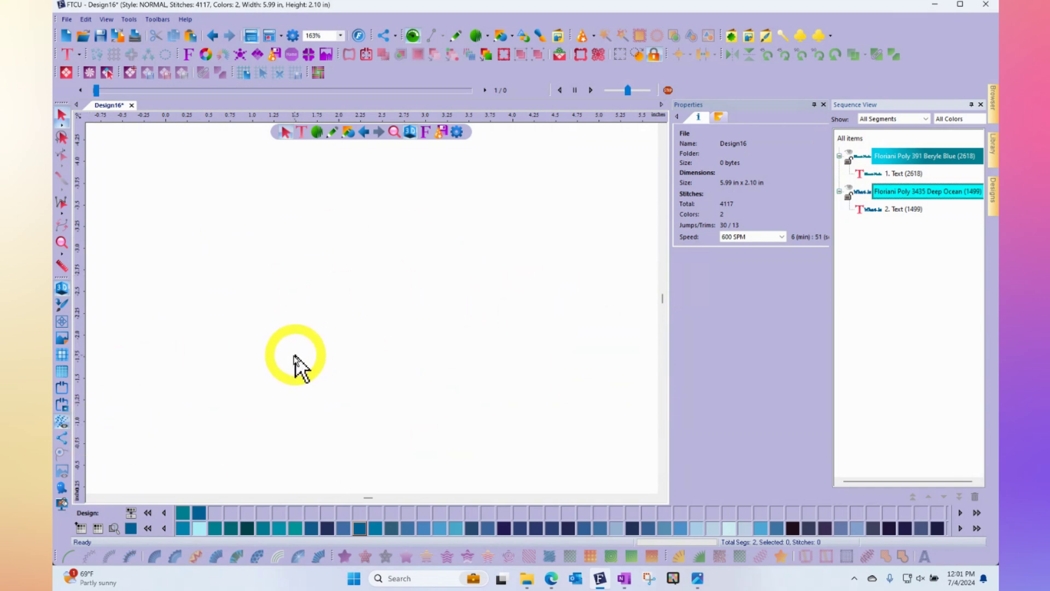
Turn Ghost on and confirm the greyed 'What Is' letters cannot be clicked or box-selected
{"action": "left_click", "coordinate": [62, 487]}
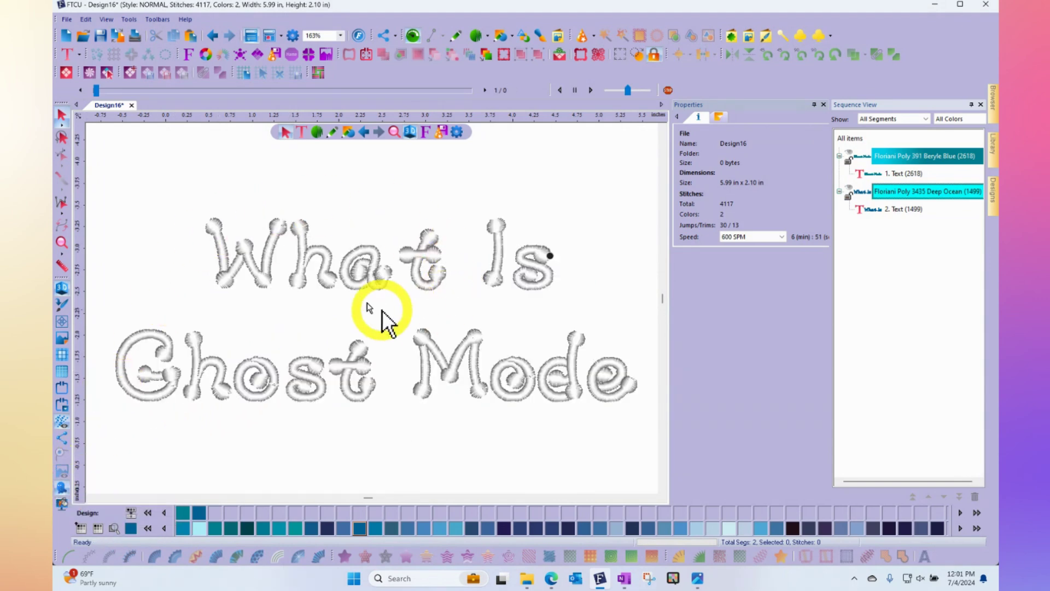
{"action": "left_click", "coordinate": [241, 246]}
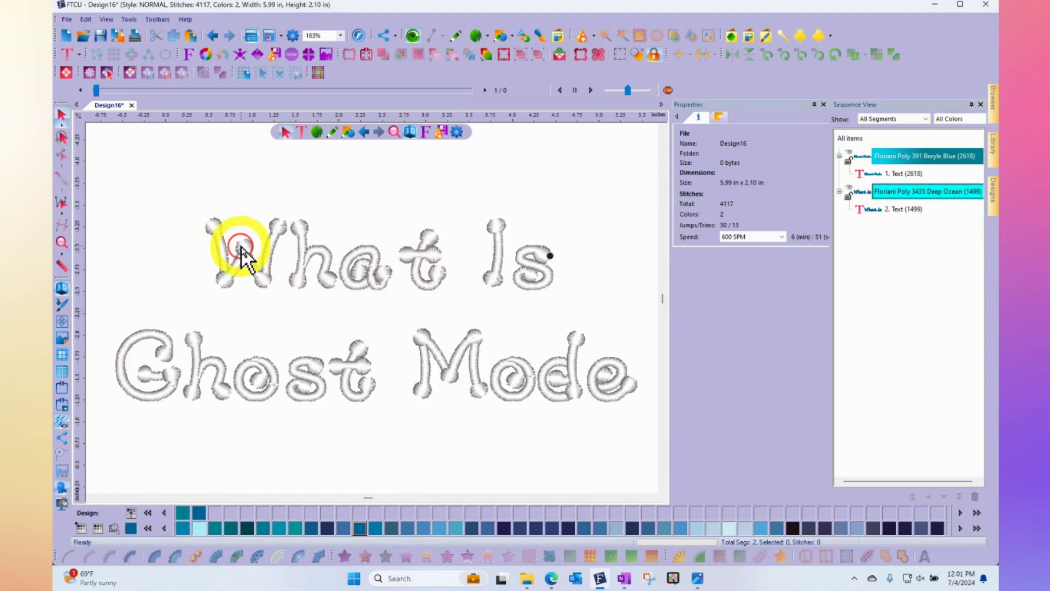
{"action": "left_click_drag", "start_coordinate": [183, 193], "coordinate": [591, 321]}
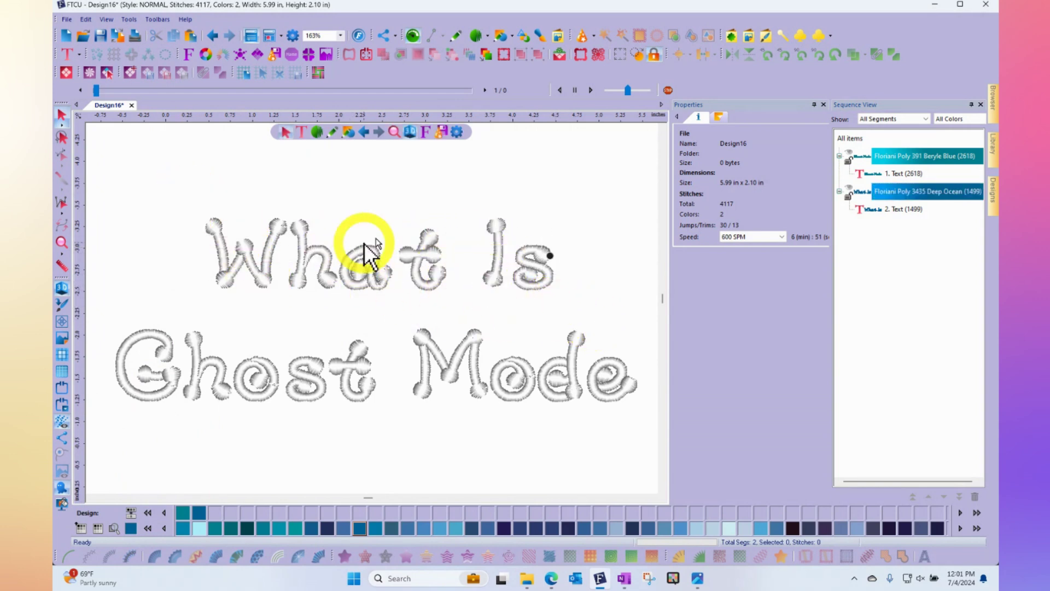
Zoom out and unhide the Beryle Blue and Deep Ocean colours
{"action": "scroll", "coordinate": [454, 232], "scroll_direction": "down", "scroll_amount": 1}
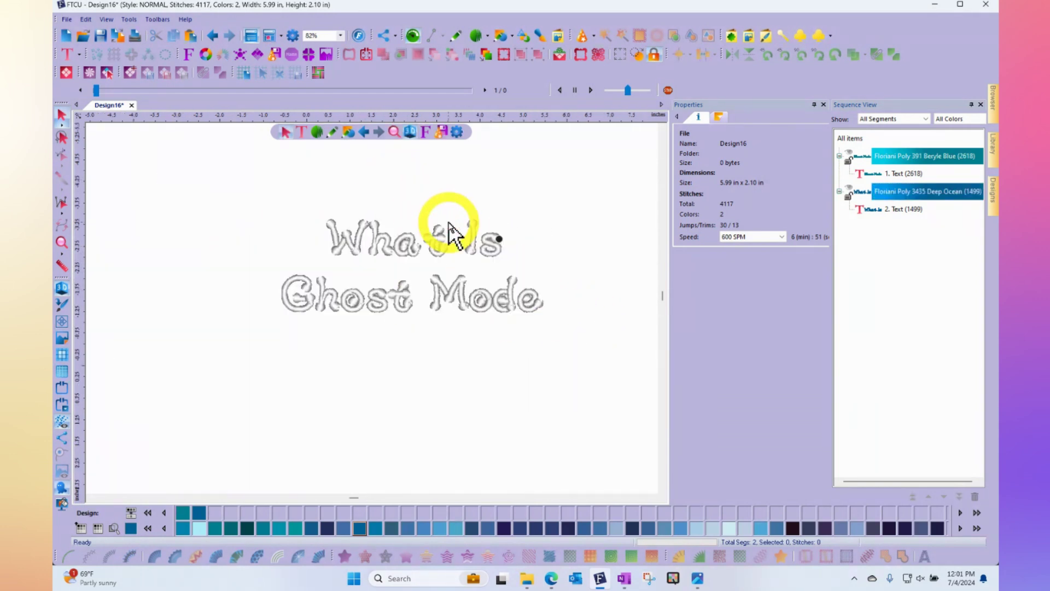
{"action": "left_click", "coordinate": [858, 164]}
{"action": "left_click", "coordinate": [852, 191]}
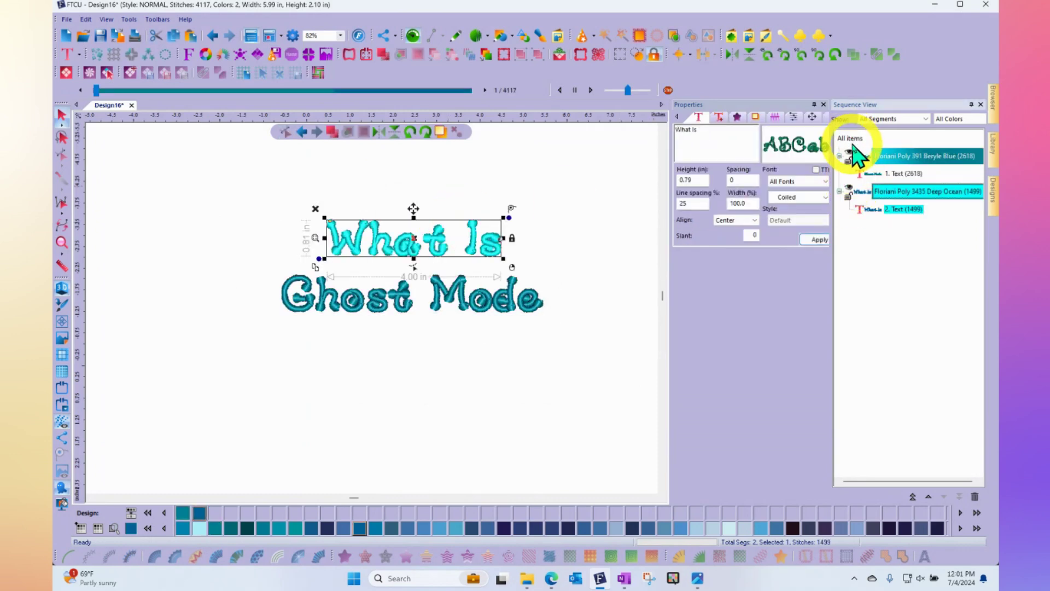
Delete the whole text design and place Summer Cycle.waf from the Designs library onto the canvas
{"action": "key", "text": "ctrl+a"}
{"action": "key", "text": "Delete"}
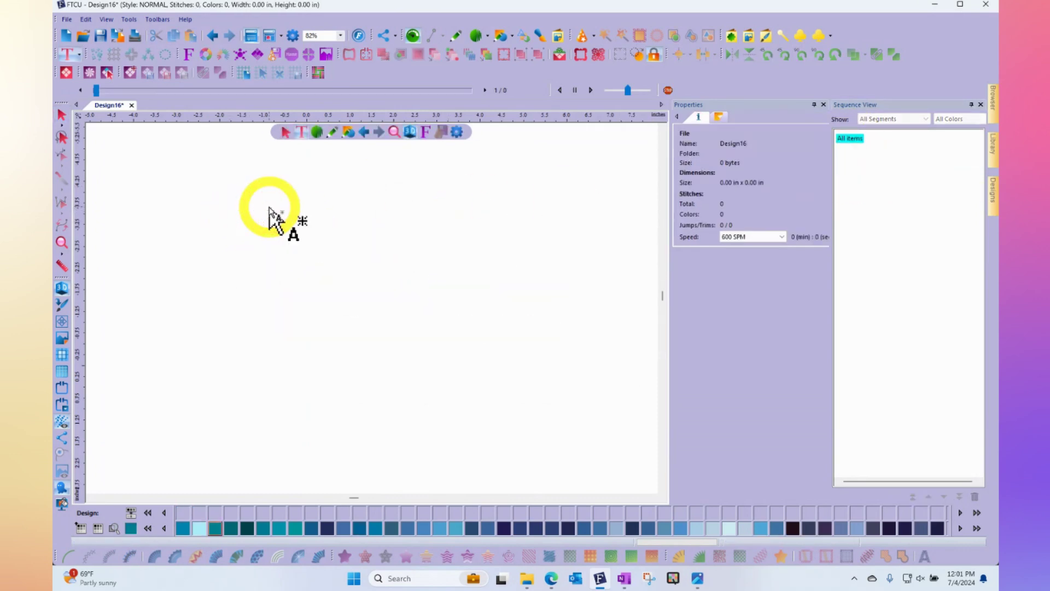
{"action": "left_click", "coordinate": [992, 197]}
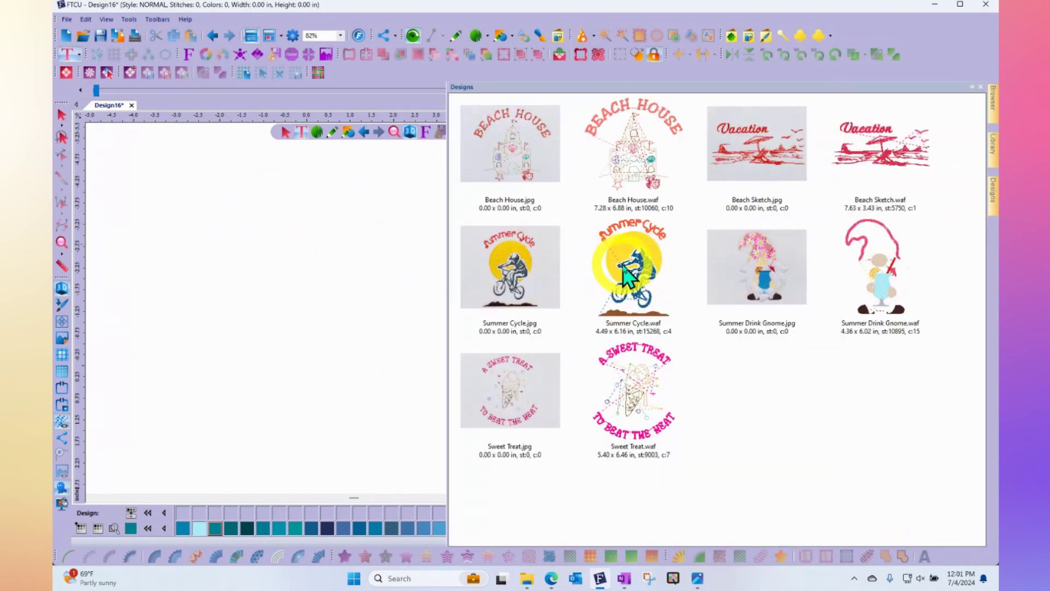
{"action": "left_click_drag", "start_coordinate": [629, 276], "coordinate": [407, 273]}
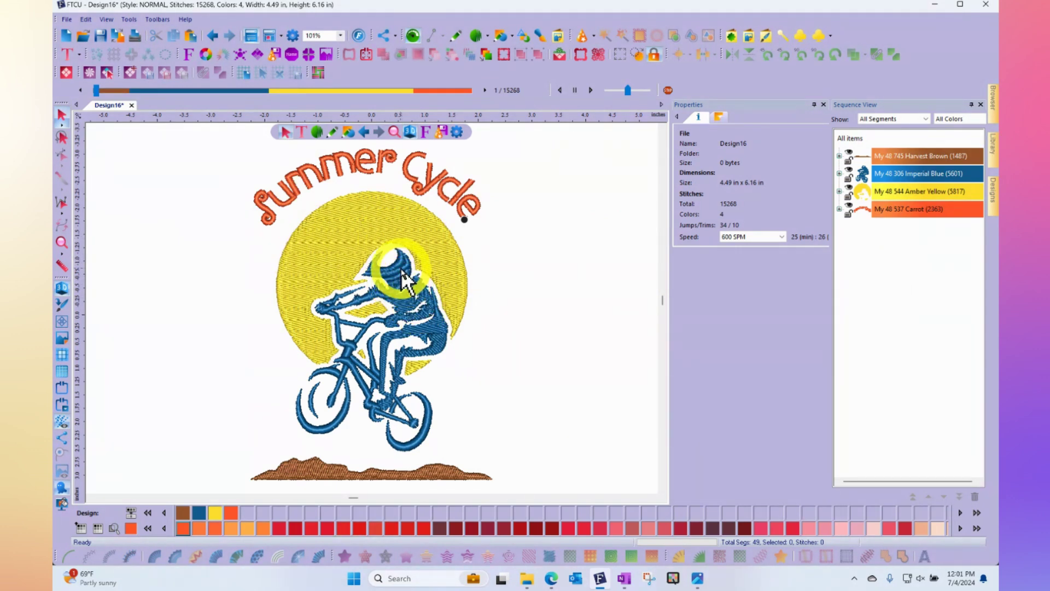
Select the whole Summer Cycle design, then just the helmet segment, deselecting each time
{"action": "key", "text": "ctrl+a"}
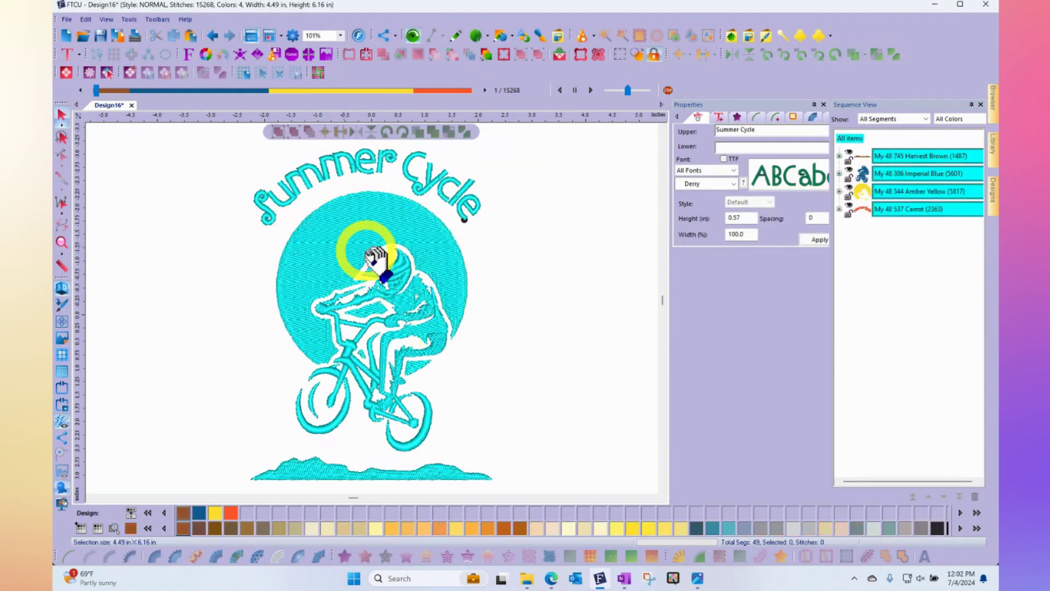
{"action": "left_click", "coordinate": [376, 255]}
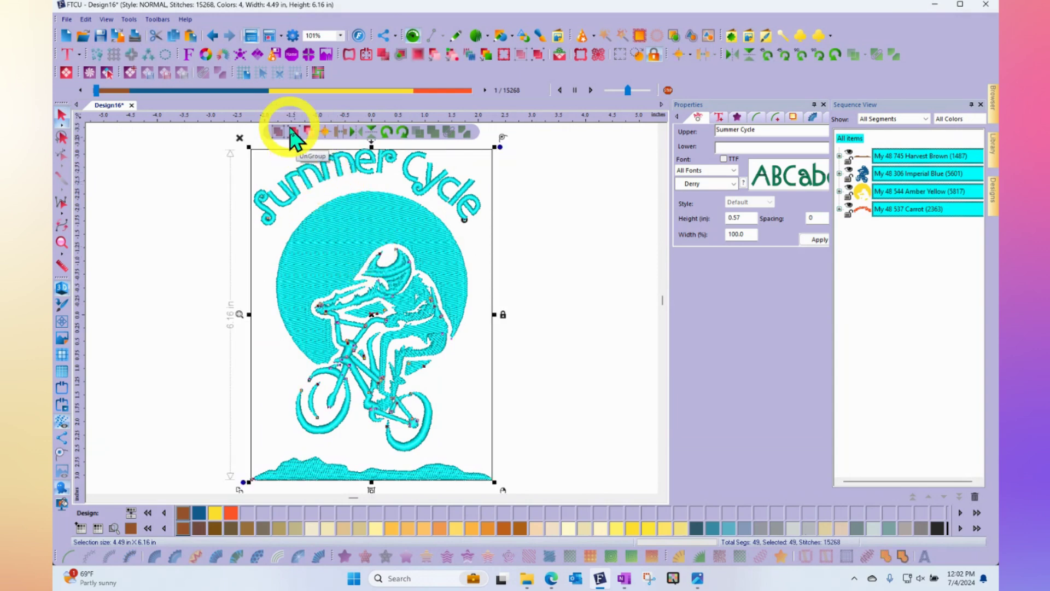
{"action": "left_click", "coordinate": [577, 241]}
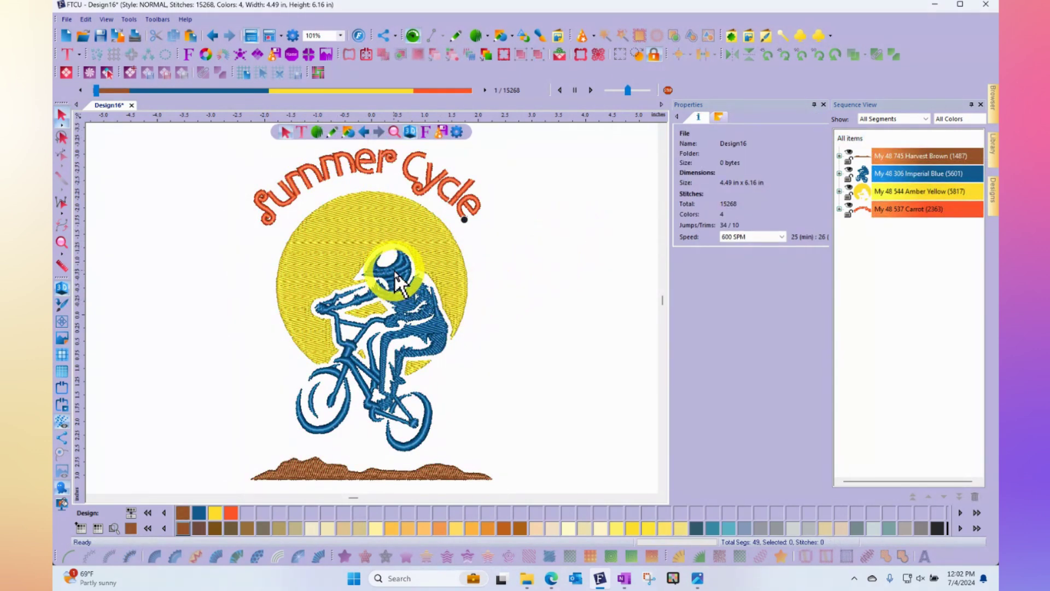
{"action": "left_click", "coordinate": [395, 271]}
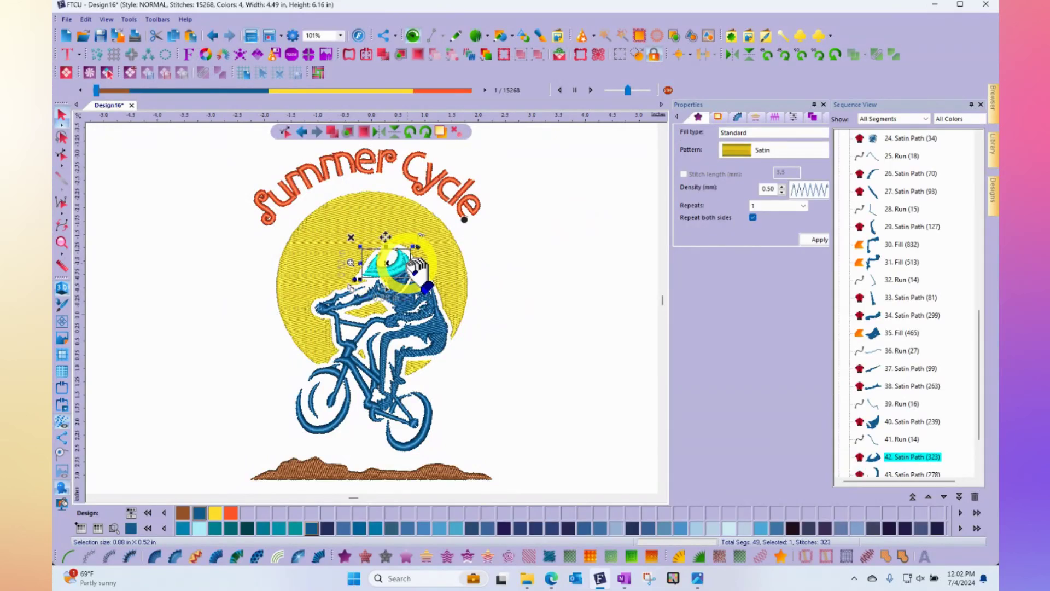
{"action": "left_click", "coordinate": [553, 277]}
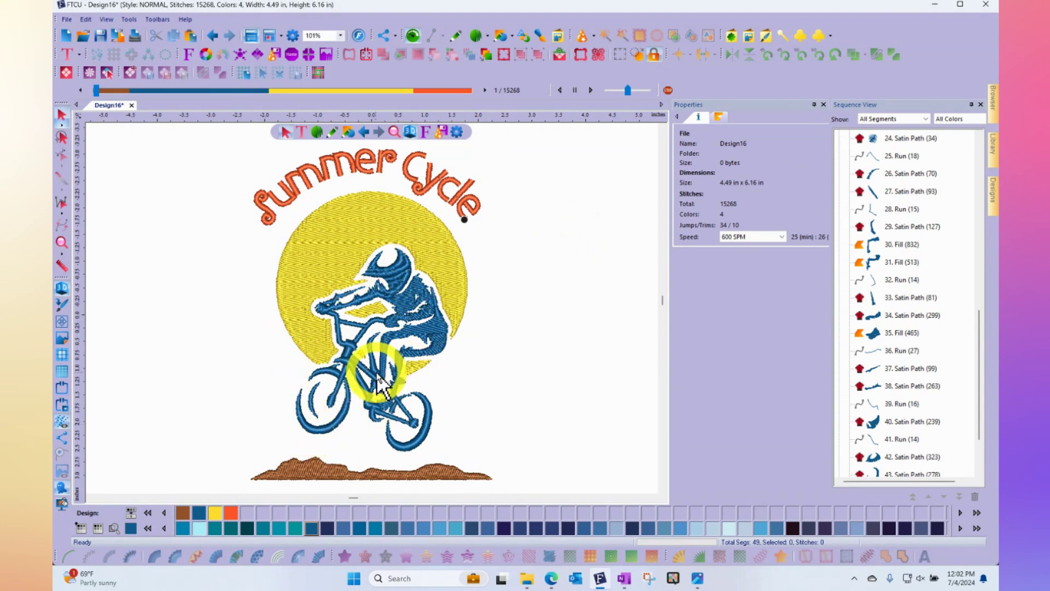
Select the Imperial Blue colour group in Sequence View, then marquee-select the cyclist's upper body
{"action": "scroll", "coordinate": [896, 260], "scroll_direction": "up", "scroll_amount": 8}
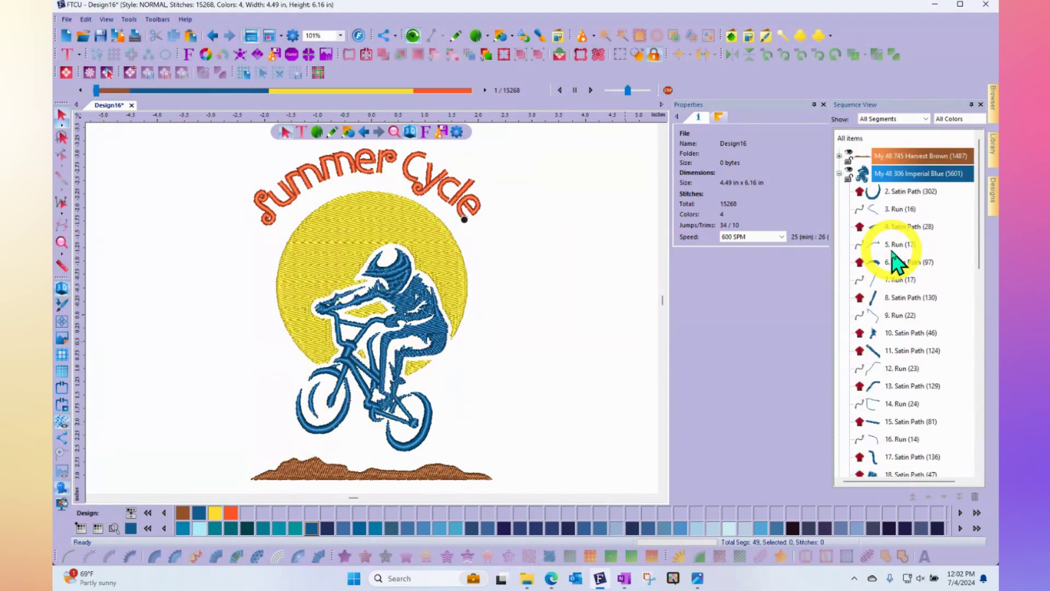
{"action": "left_click", "coordinate": [840, 174]}
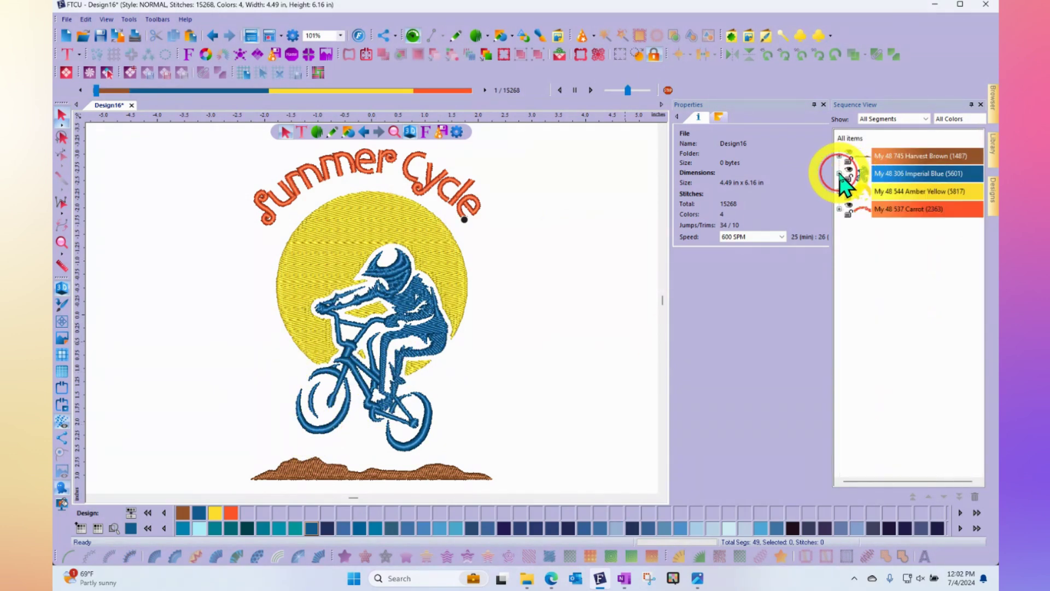
{"action": "left_click", "coordinate": [903, 178]}
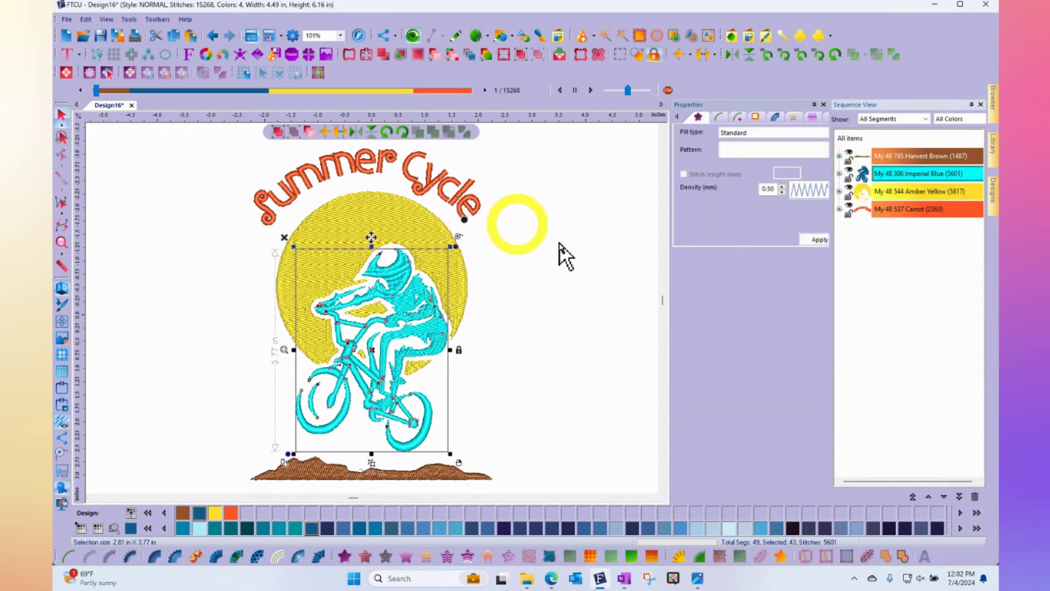
{"action": "left_click", "coordinate": [584, 274]}
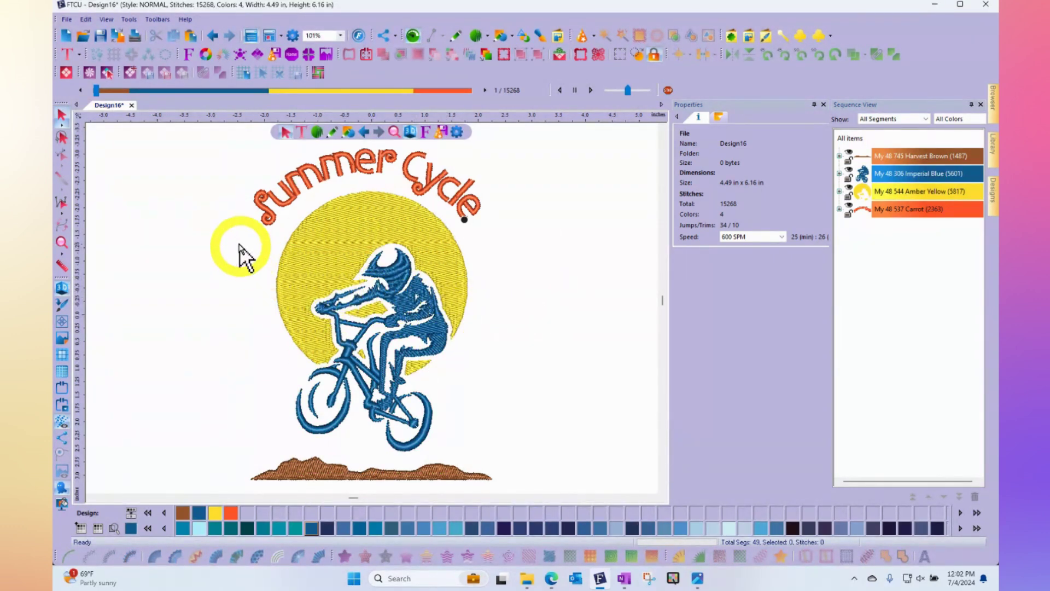
{"action": "left_click_drag", "start_coordinate": [234, 227], "coordinate": [497, 366]}
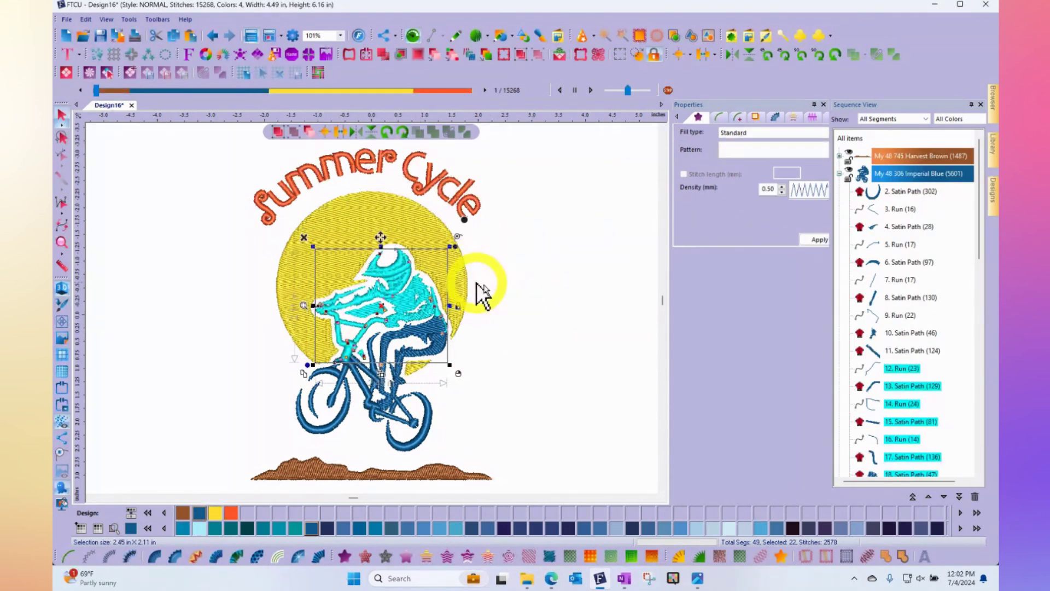
Hide the Amber Yellow sun colour and toggle drawing of its hidden stitches off and on twice
{"action": "left_click", "coordinate": [514, 284]}
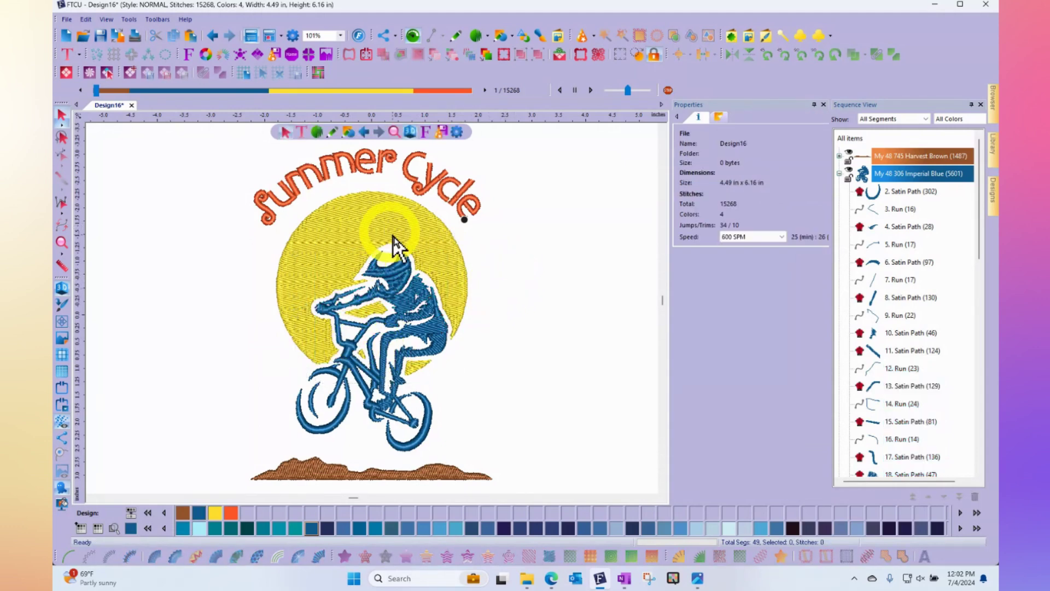
{"action": "left_click", "coordinate": [839, 174]}
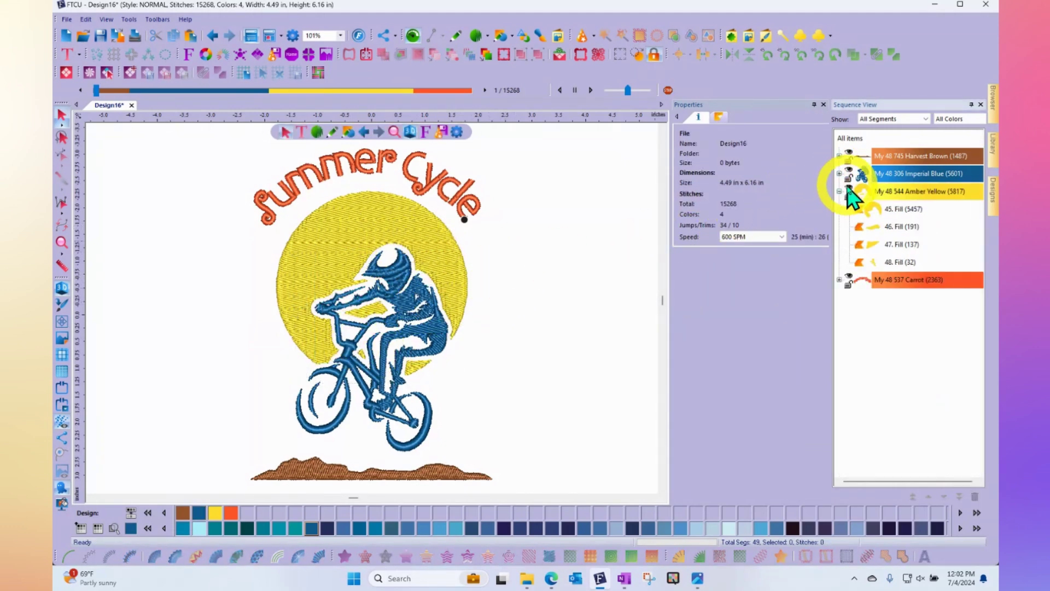
{"action": "left_click", "coordinate": [848, 187]}
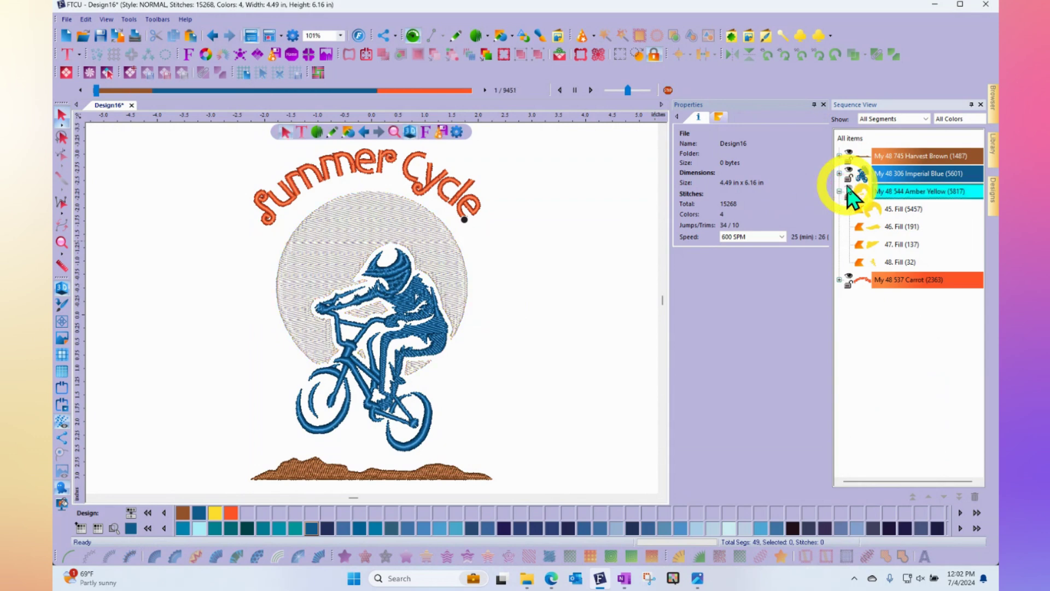
{"action": "left_click", "coordinate": [62, 486]}
{"action": "left_click", "coordinate": [62, 486]}
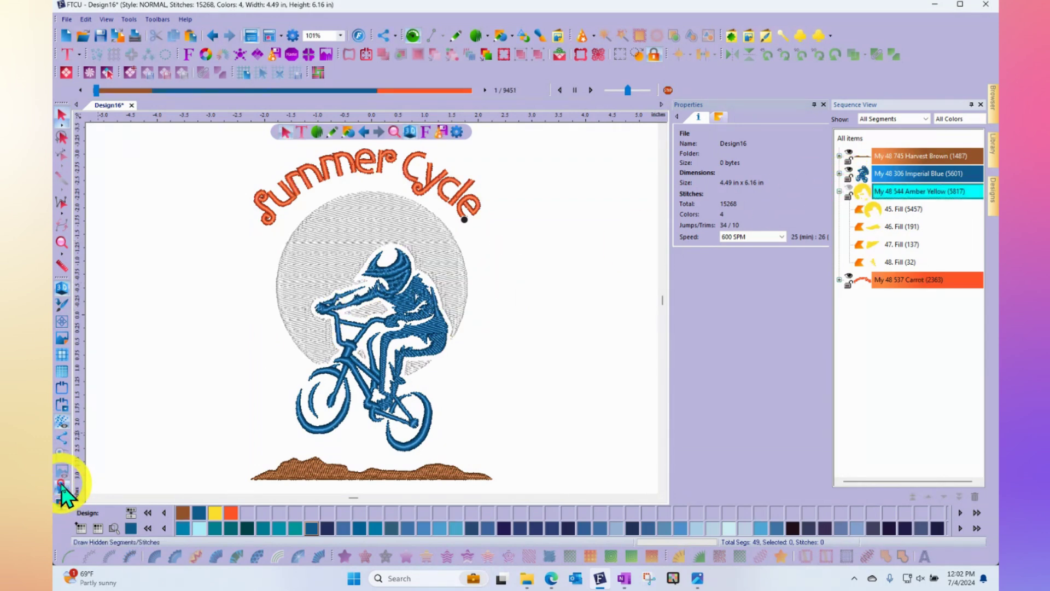
{"action": "left_click", "coordinate": [62, 486]}
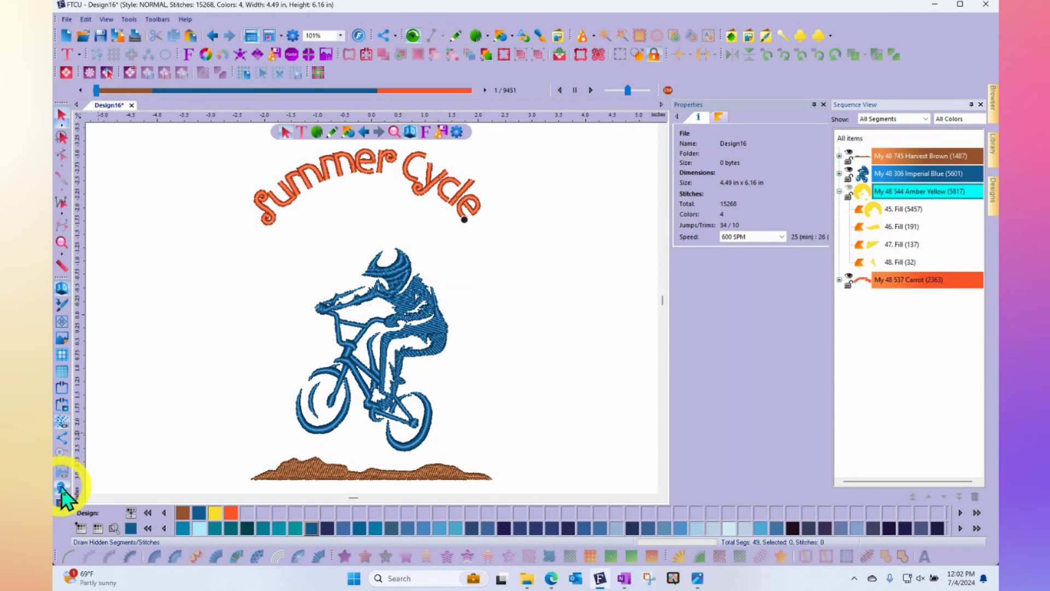
{"action": "left_click", "coordinate": [62, 486]}
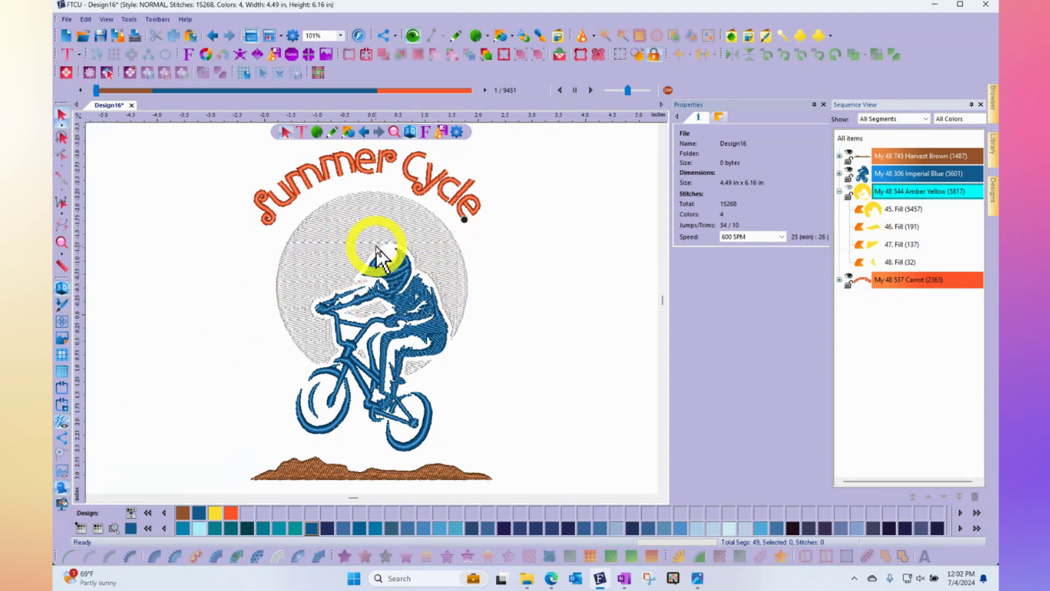
Select and move the rider's upper-body segments, deselect, and stop drawing the hidden sun
{"action": "left_click_drag", "start_coordinate": [220, 225], "coordinate": [471, 370]}
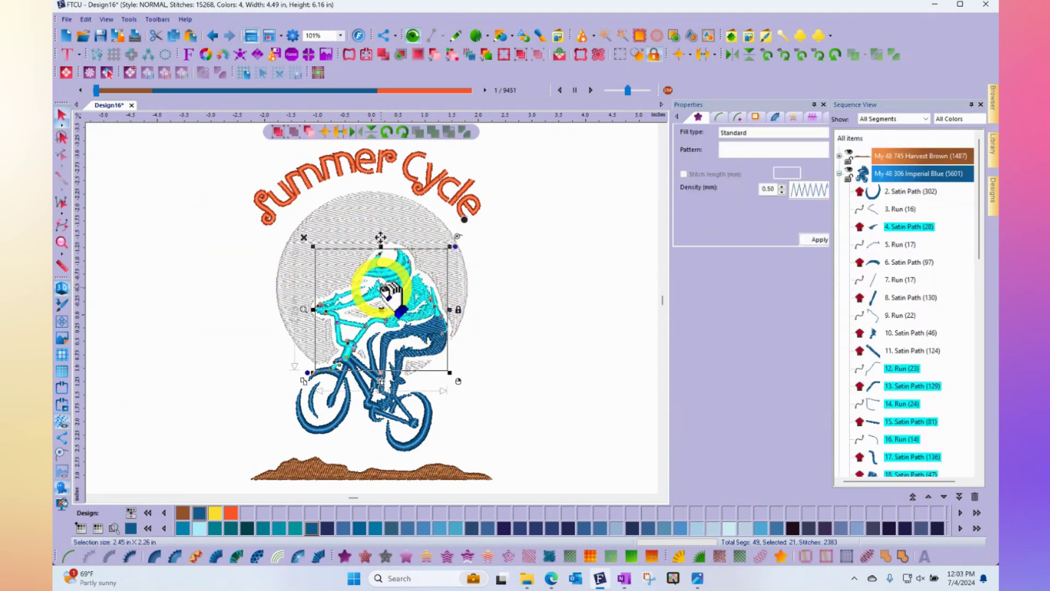
{"action": "left_click_drag", "start_coordinate": [388, 288], "coordinate": [378, 325]}
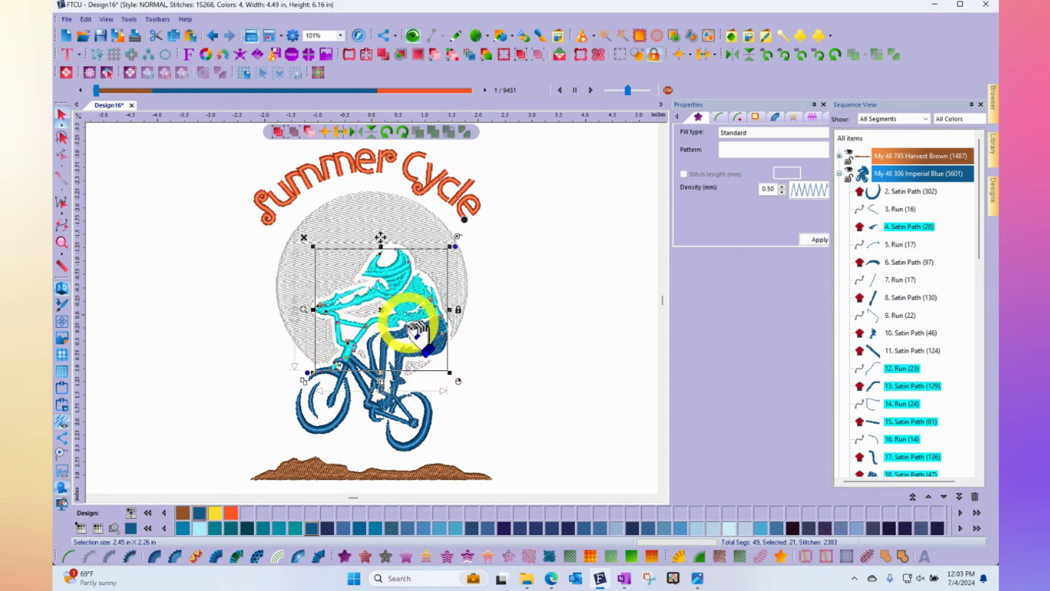
{"action": "left_click_drag", "start_coordinate": [416, 262], "coordinate": [407, 306]}
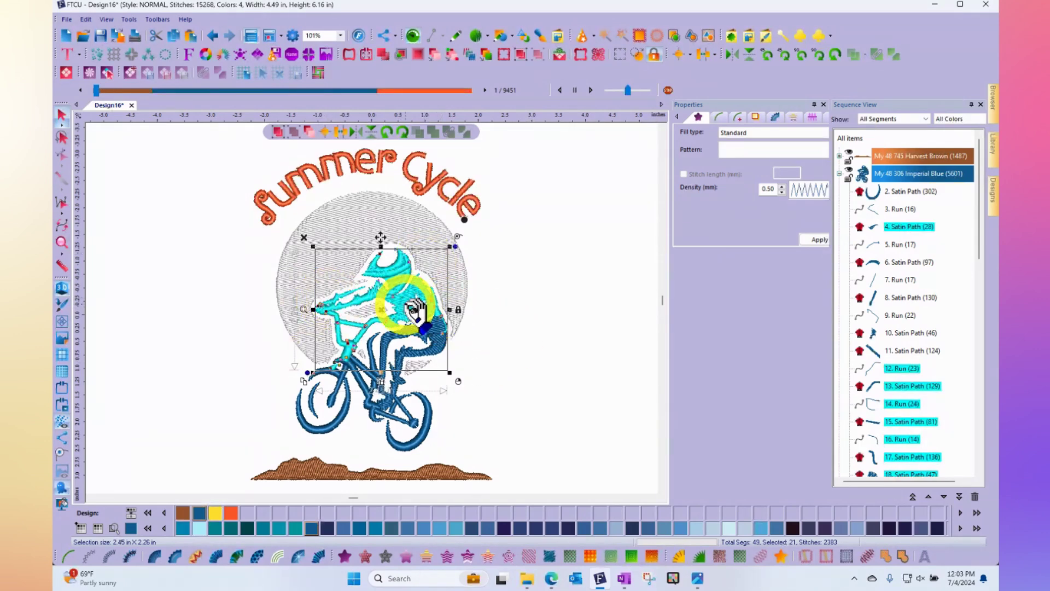
{"action": "left_click", "coordinate": [507, 320]}
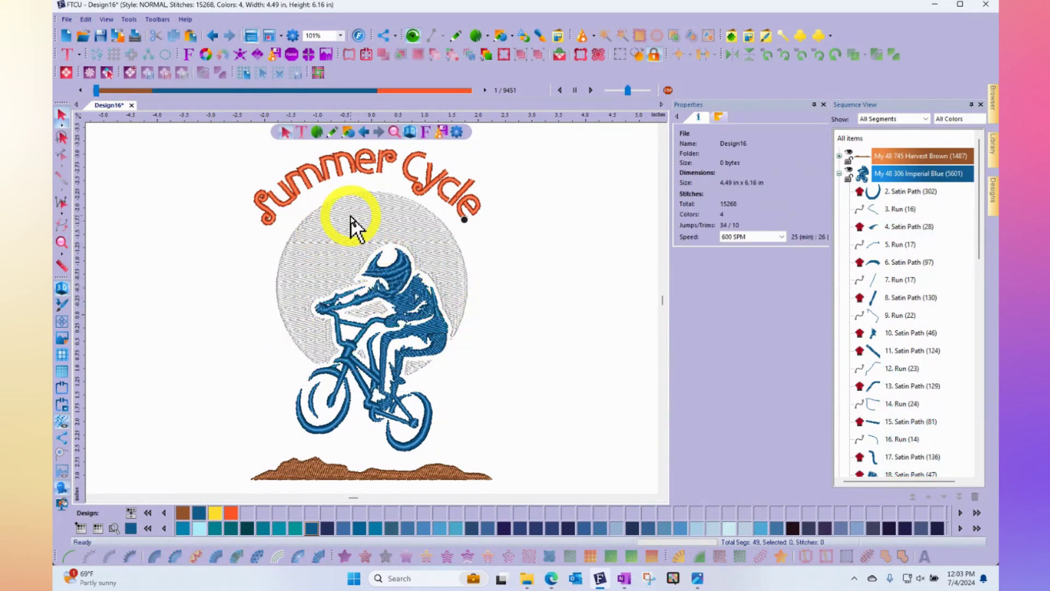
{"action": "left_click", "coordinate": [61, 489]}
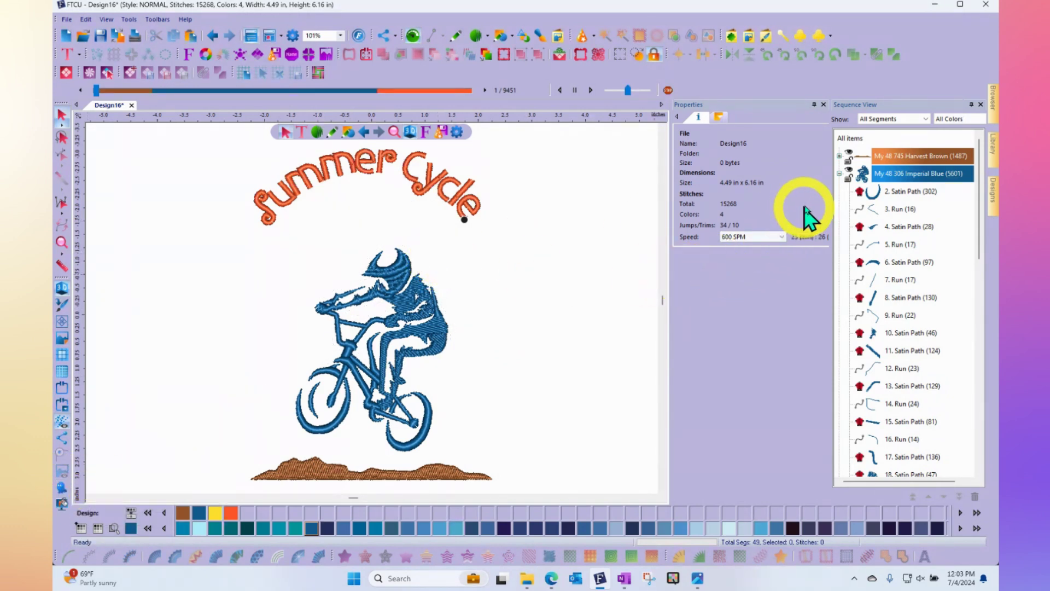
Unhide the Amber Yellow sun, hide the Imperial Blue cyclist, and show it as a grey ghost
{"action": "left_click", "coordinate": [839, 174]}
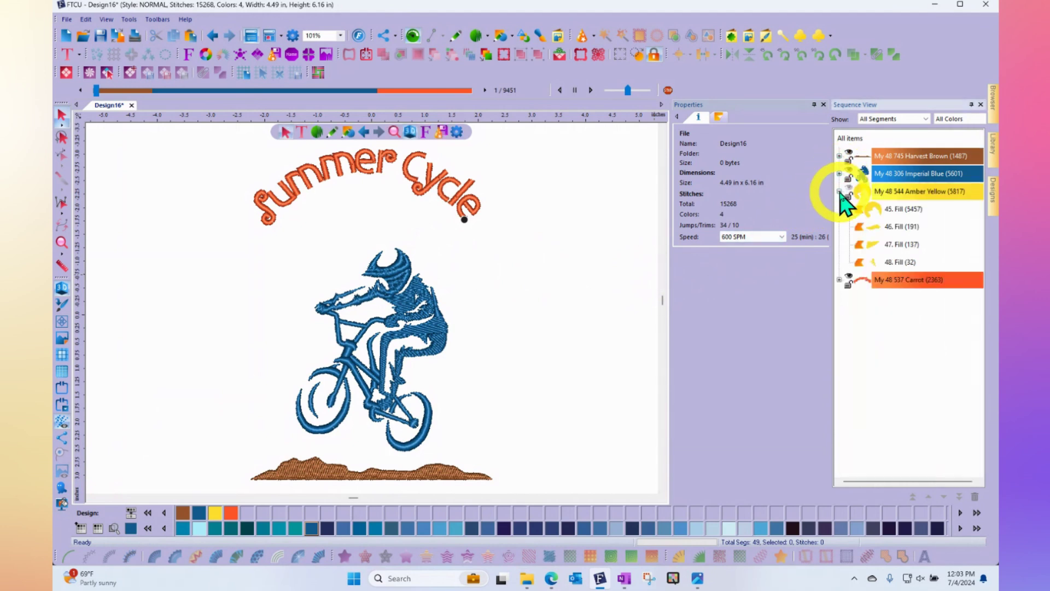
{"action": "left_click", "coordinate": [847, 194]}
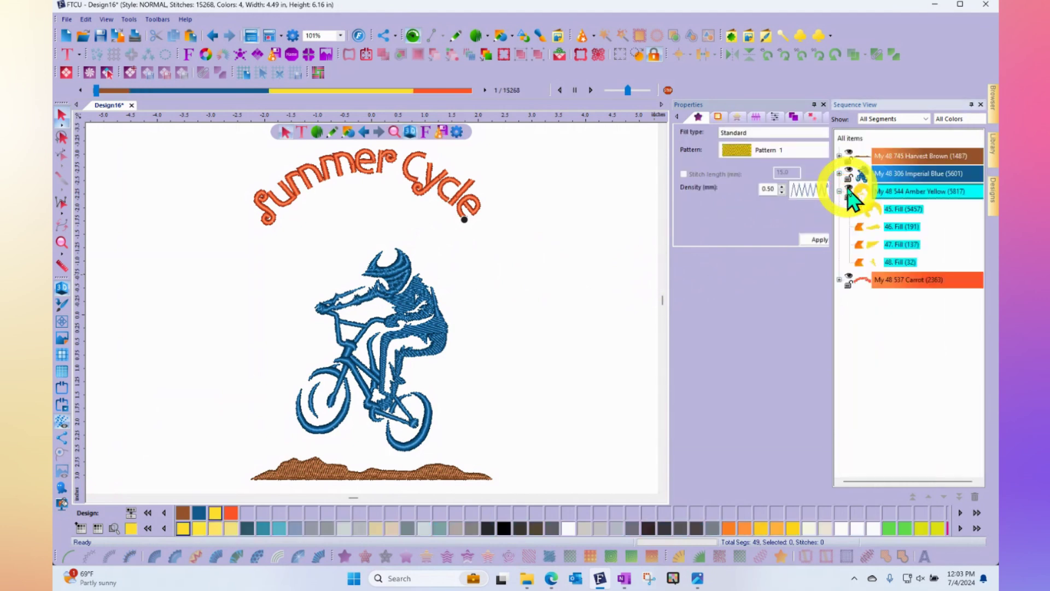
{"action": "left_click", "coordinate": [850, 191]}
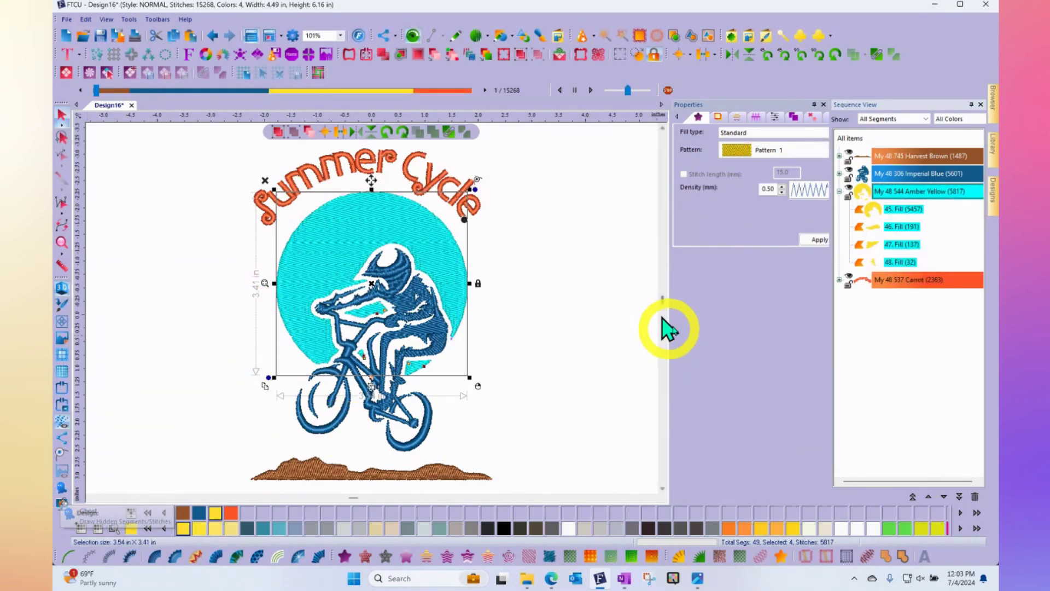
{"action": "left_click", "coordinate": [849, 170]}
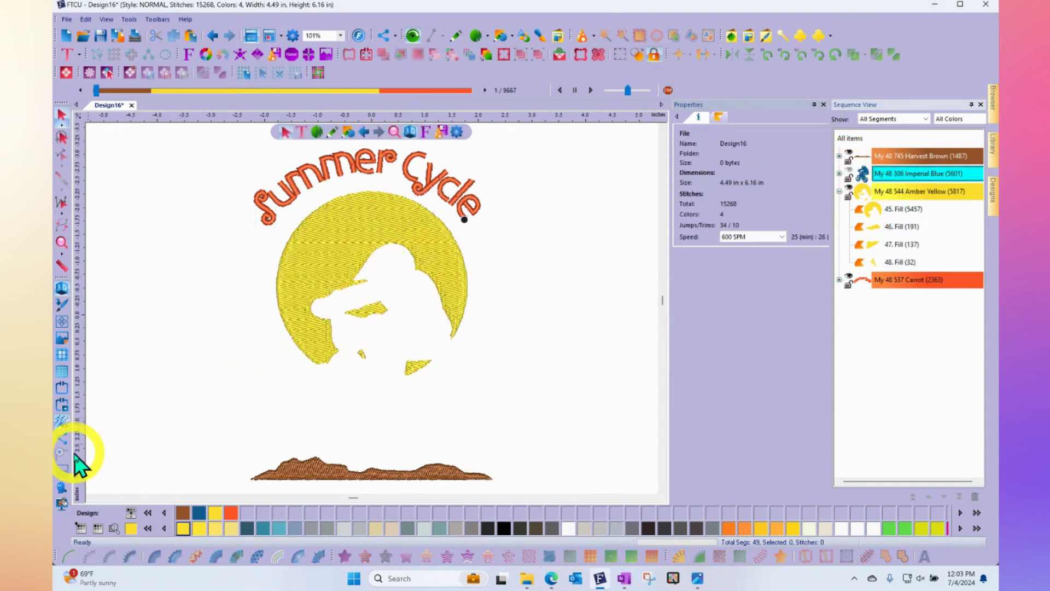
{"action": "left_click", "coordinate": [61, 488]}
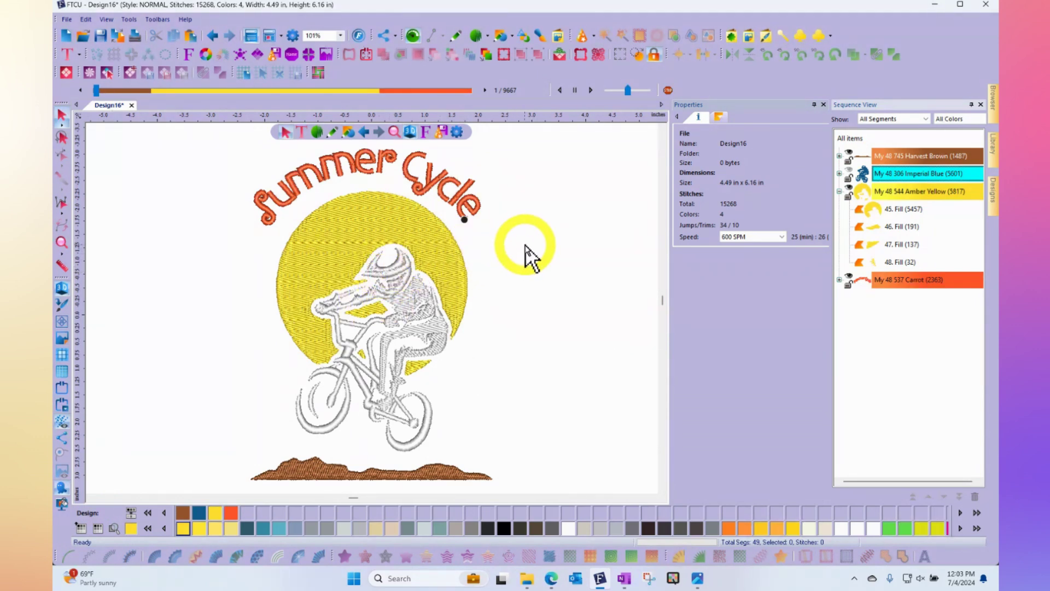
{"action": "left_click", "coordinate": [64, 487]}
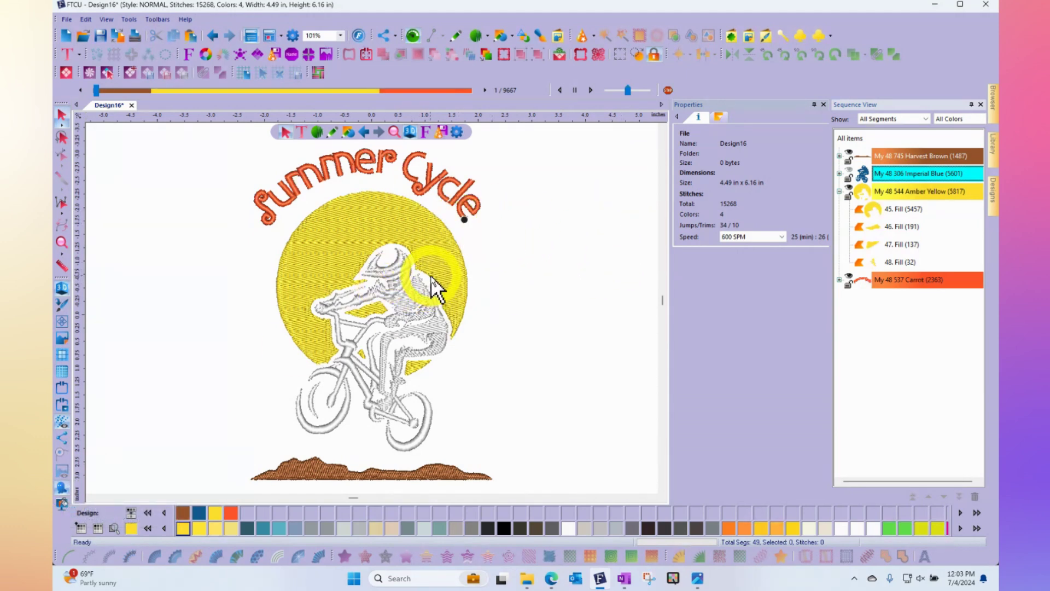
Try selecting the ghosted cyclist, move the Summer Cycle text and undo the move, then deselect
{"action": "left_click", "coordinate": [384, 313]}
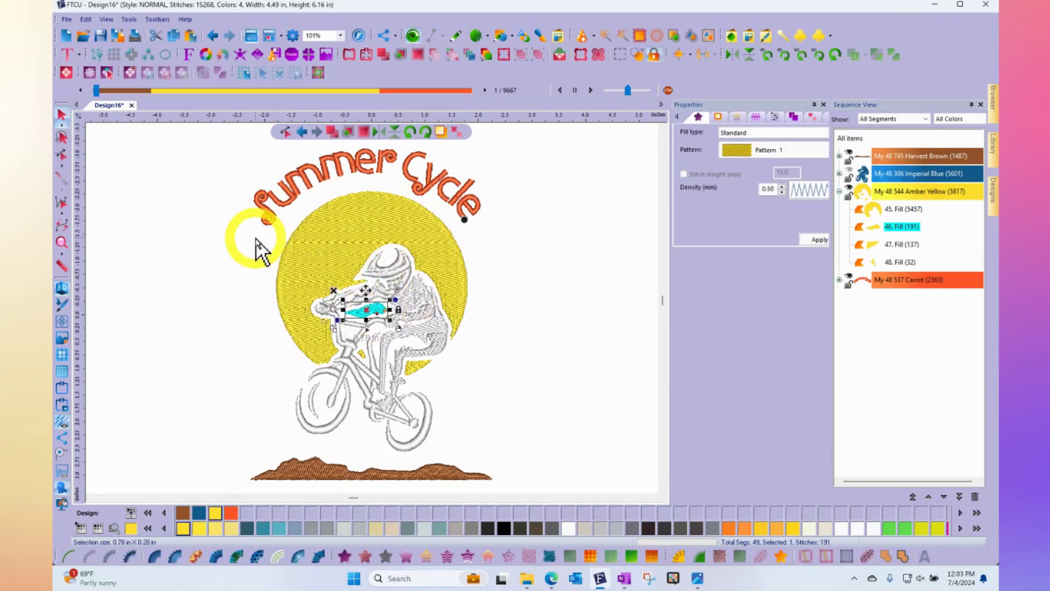
{"action": "left_click_drag", "start_coordinate": [261, 231], "coordinate": [475, 377]}
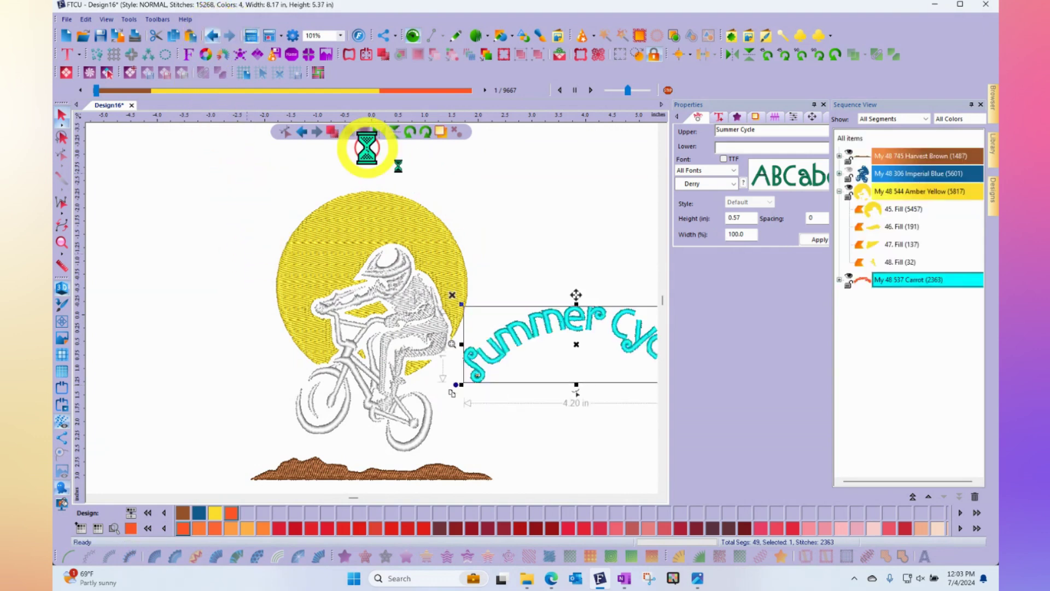
{"action": "key", "text": "ctrl+z"}
{"action": "left_click", "coordinate": [551, 175]}
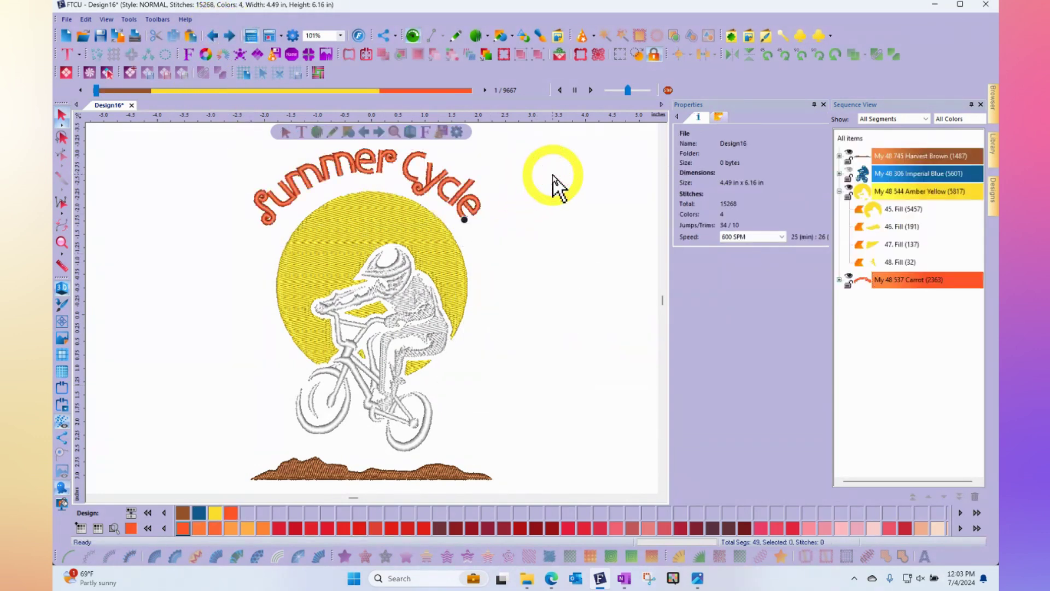